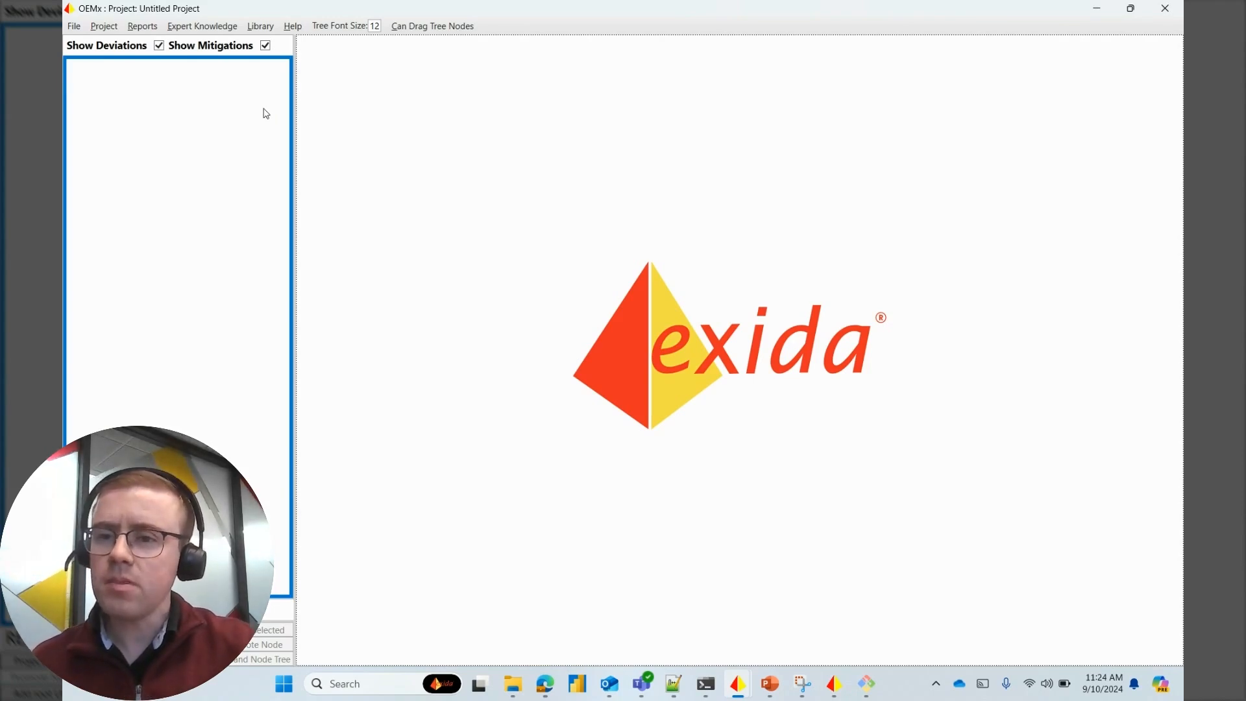
Create a custom unit named "Digital Filter" with the description "Digital Filter for some data.".
right_click(111, 74)
click(185, 104)
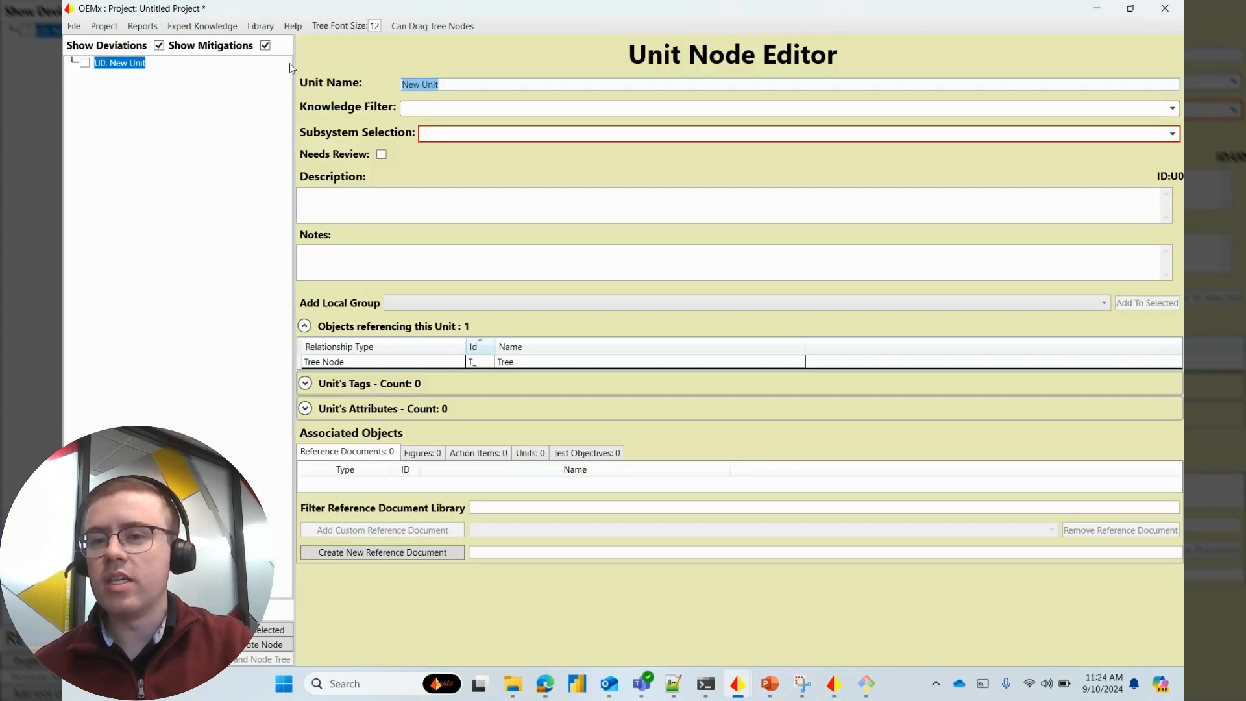
text(Digital Filter)
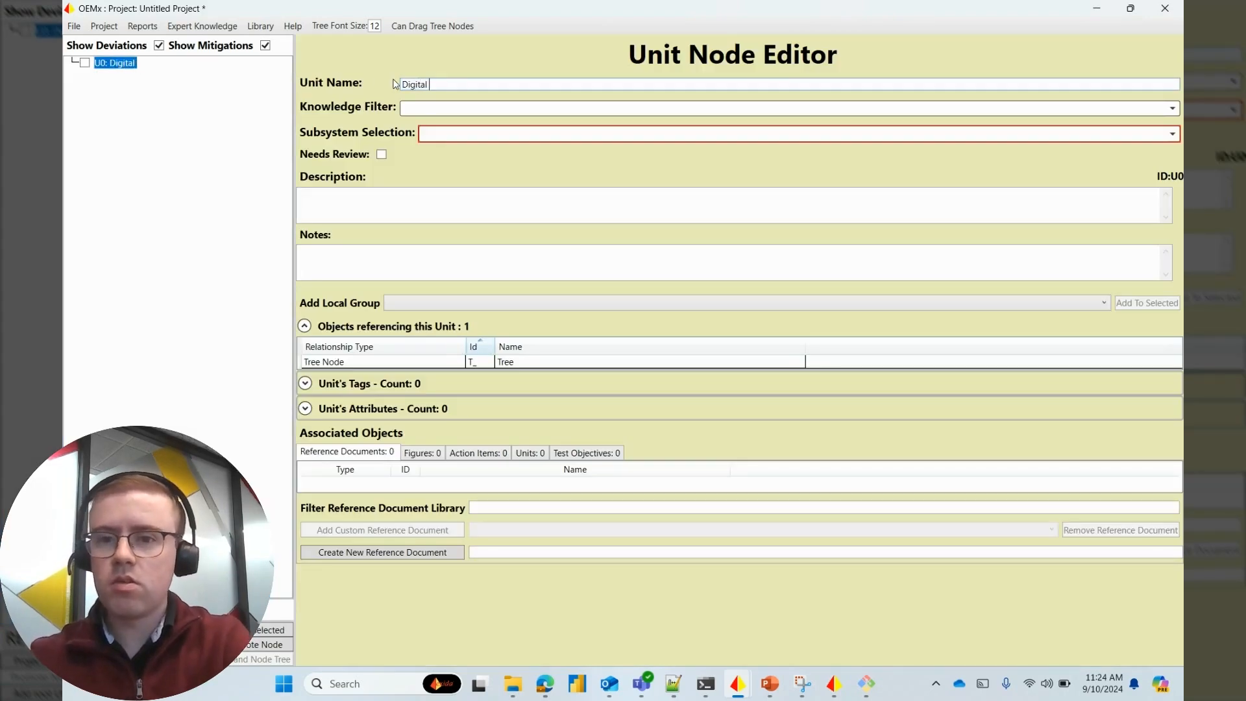
click(506, 202)
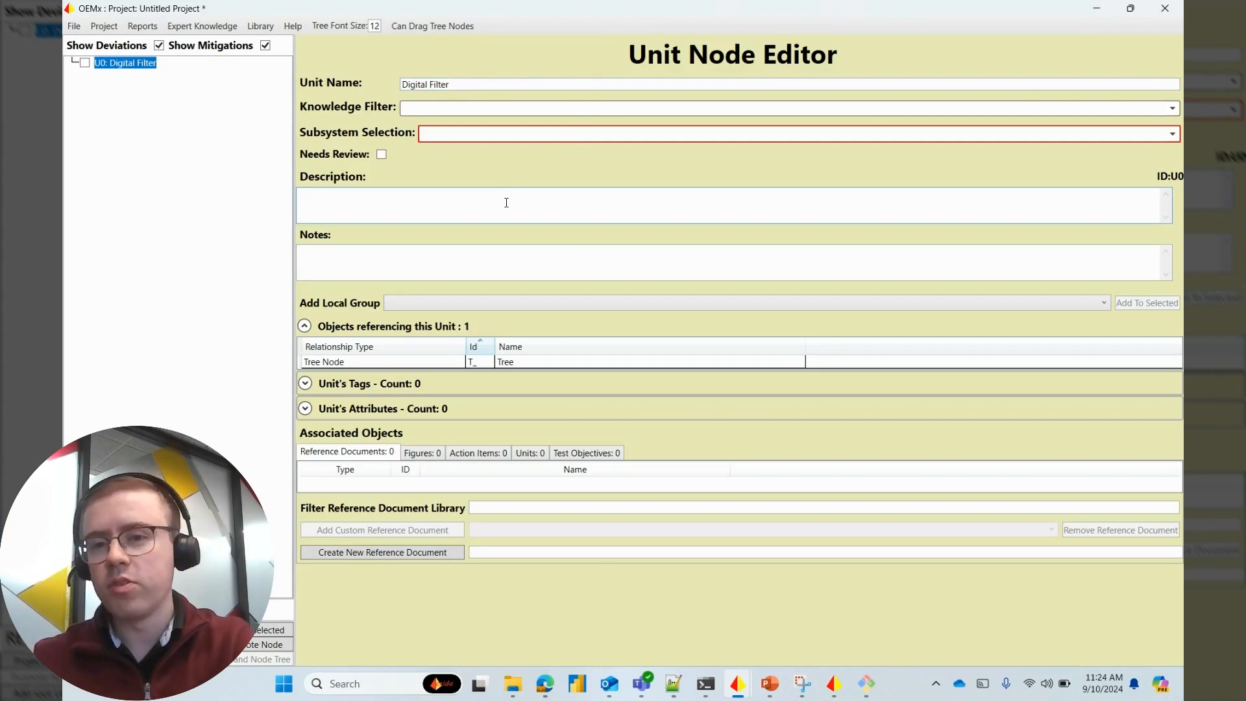
text(D)
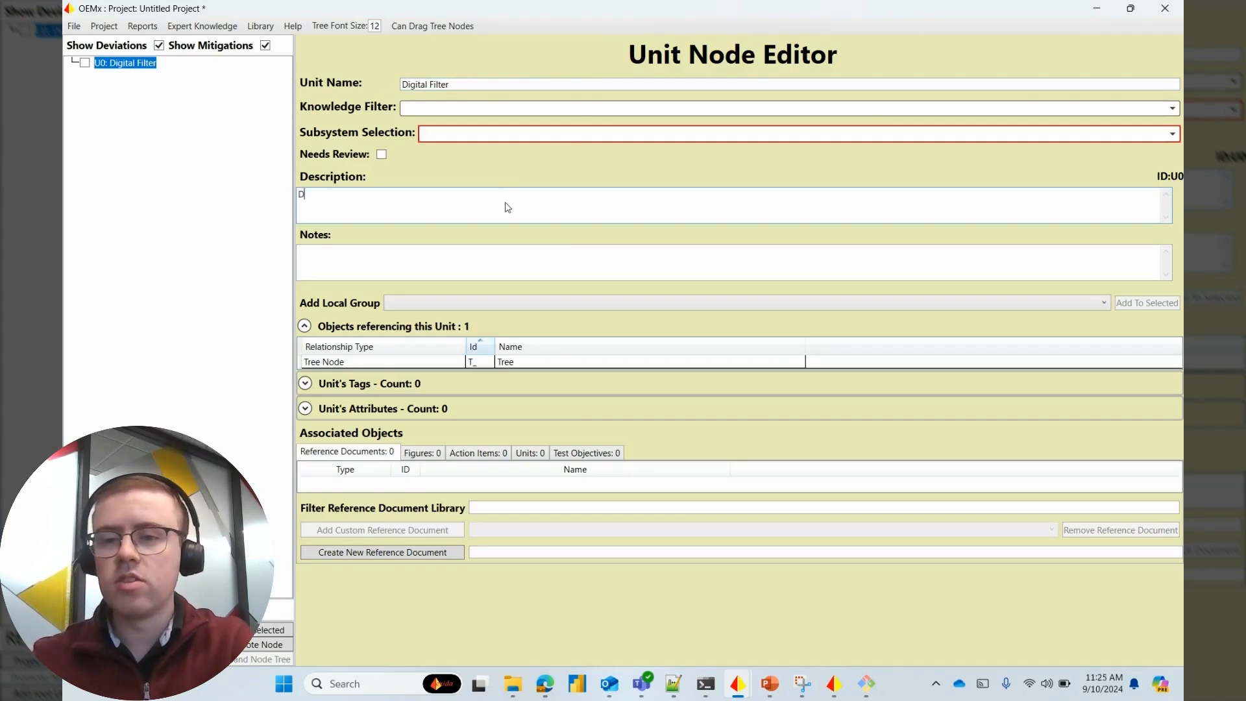
text(igital Filter )
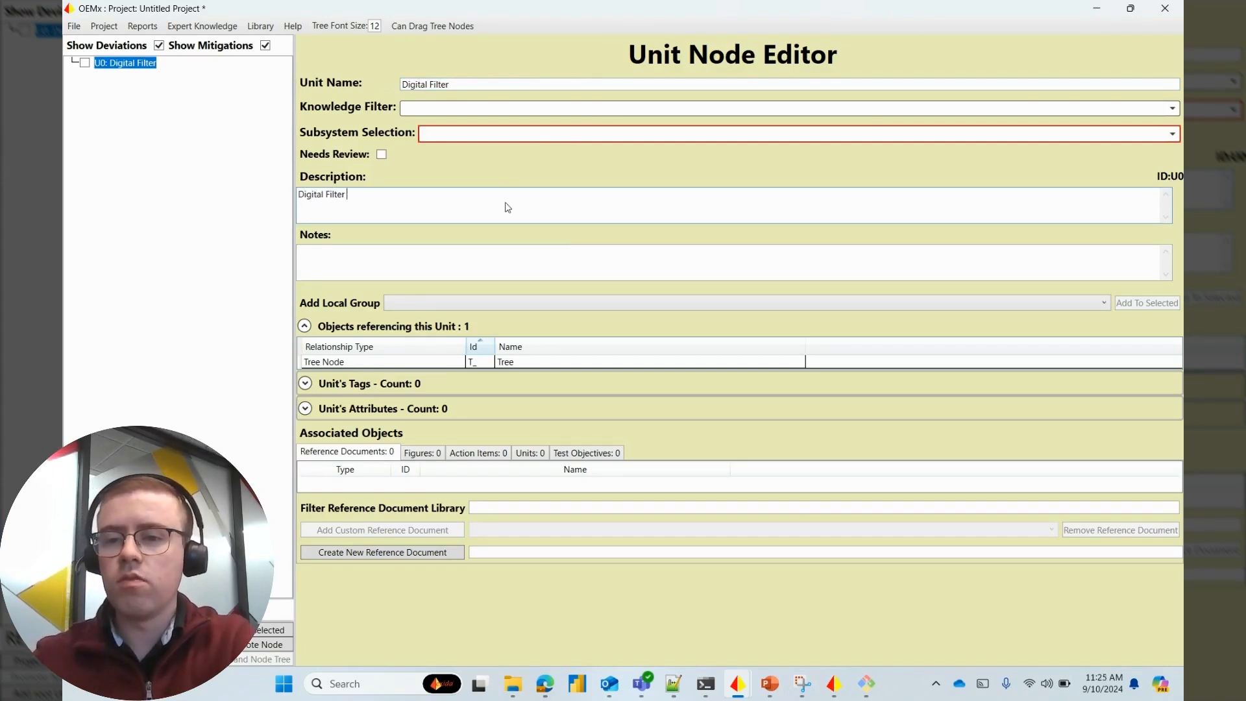
text(for some data.)
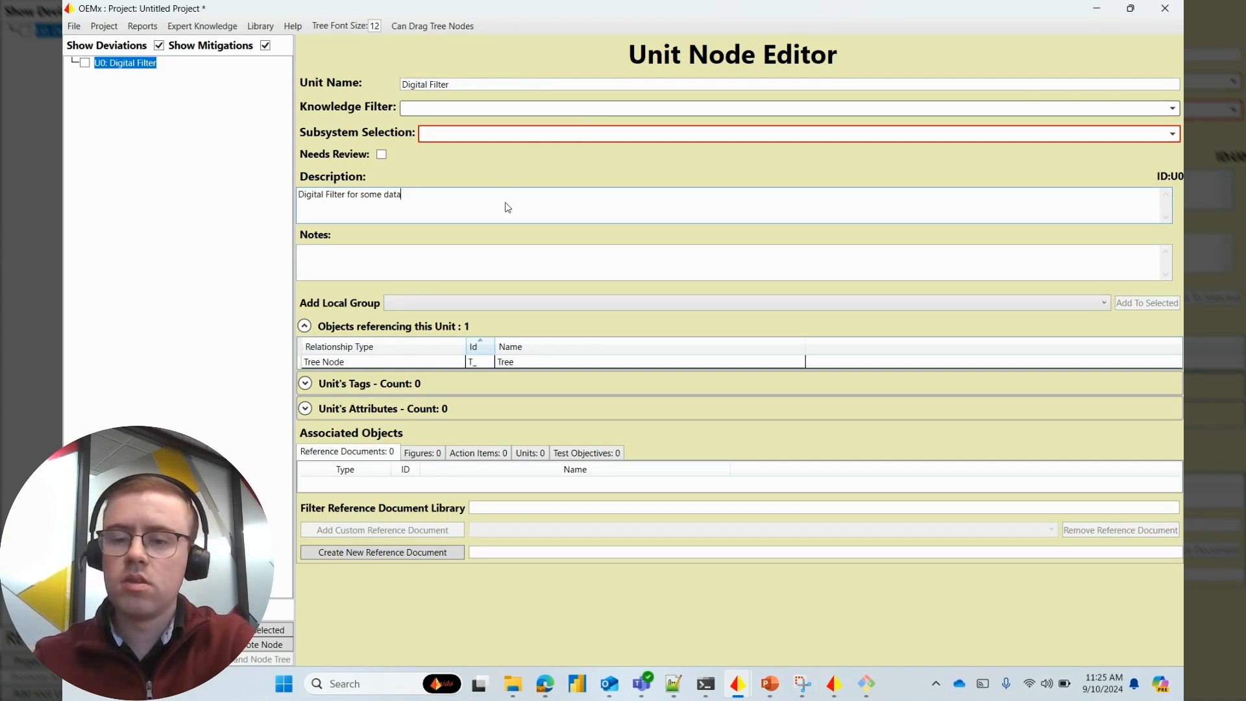
Prefix the unit's name with the placeholder "{Sub}" so it reads "{Sub} Digital Filter".
click(414, 83)
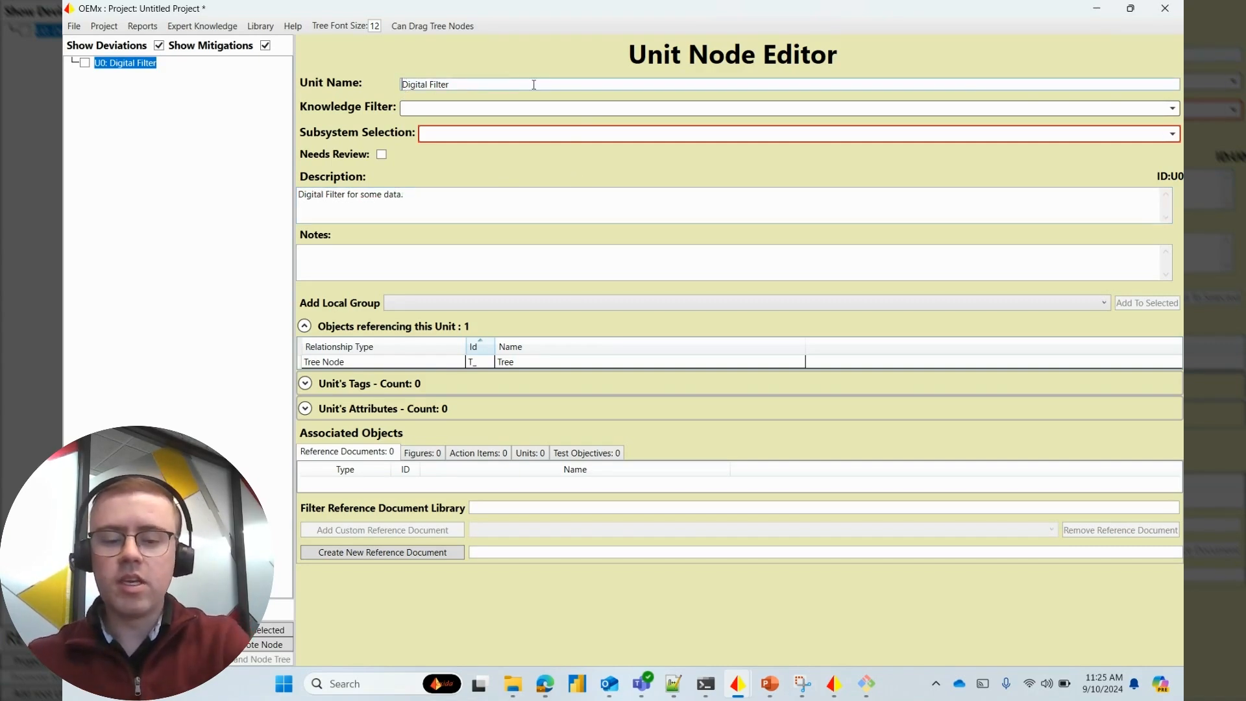
text([Sub])
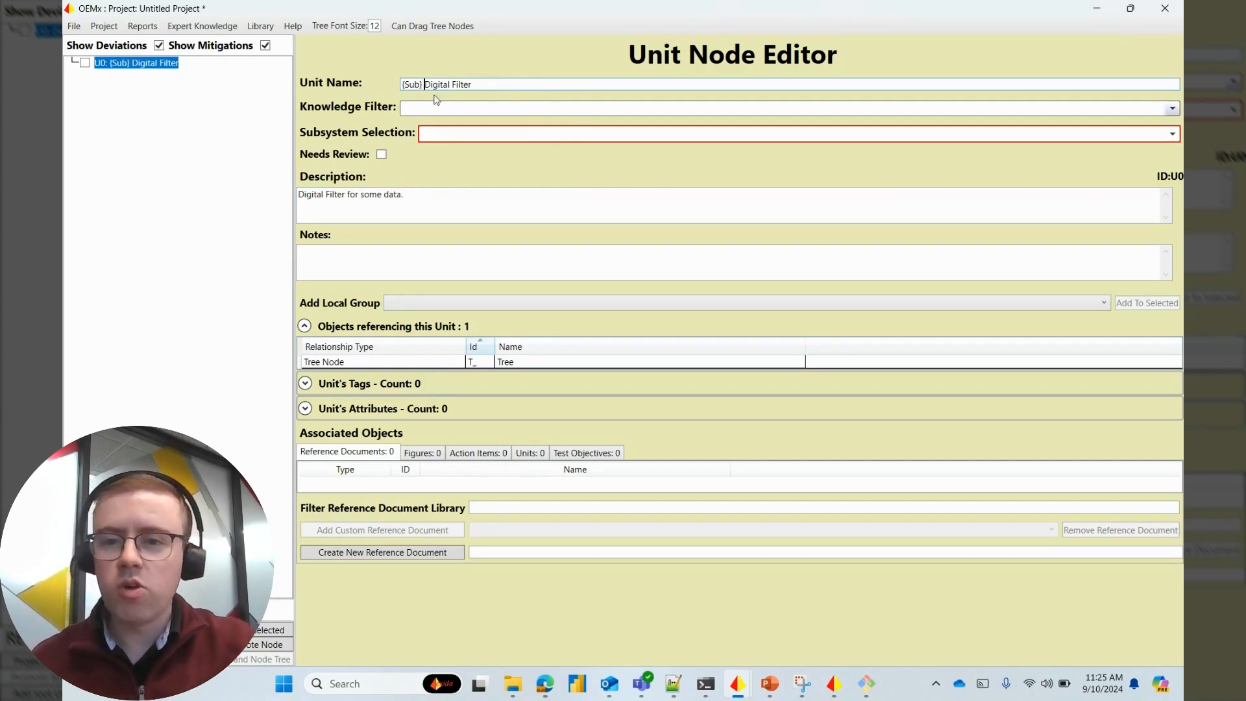
drag(422, 82, 405, 82)
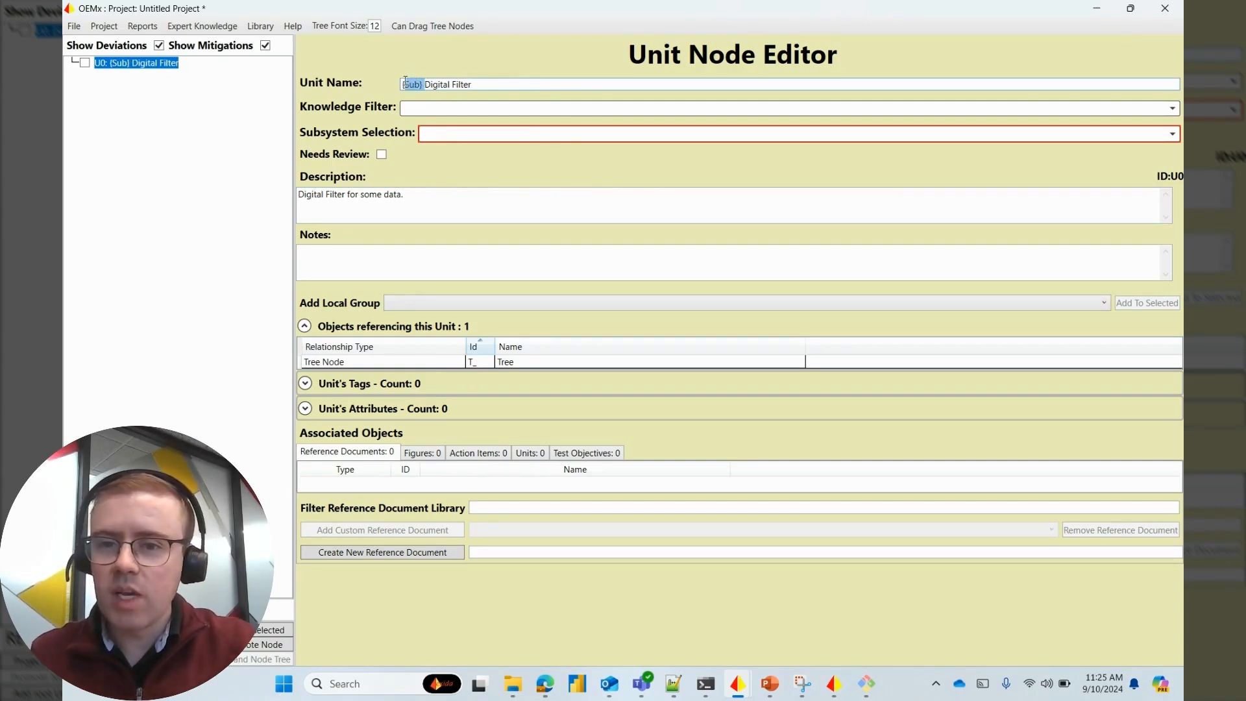
click(479, 82)
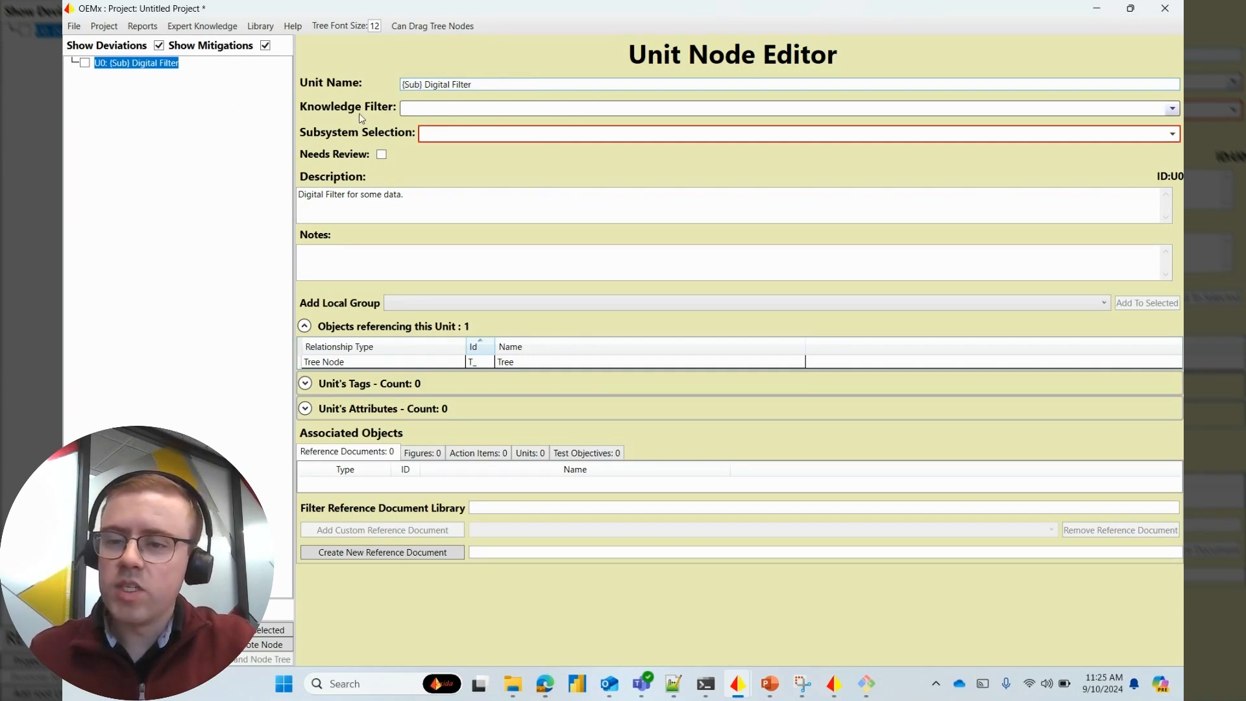
Preview the Hardware A/D unit knowledge with the unit name MyUnit, and close the expert knowledge window without loading it.
right_click(177, 119)
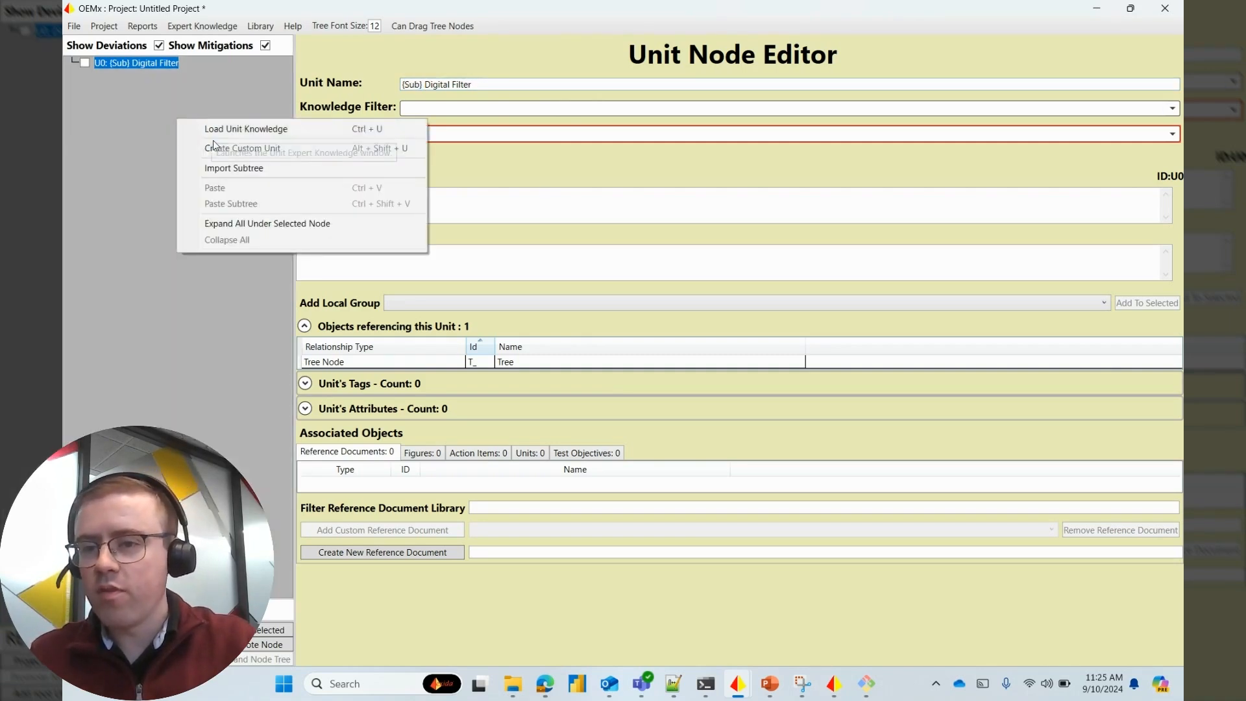
click(219, 129)
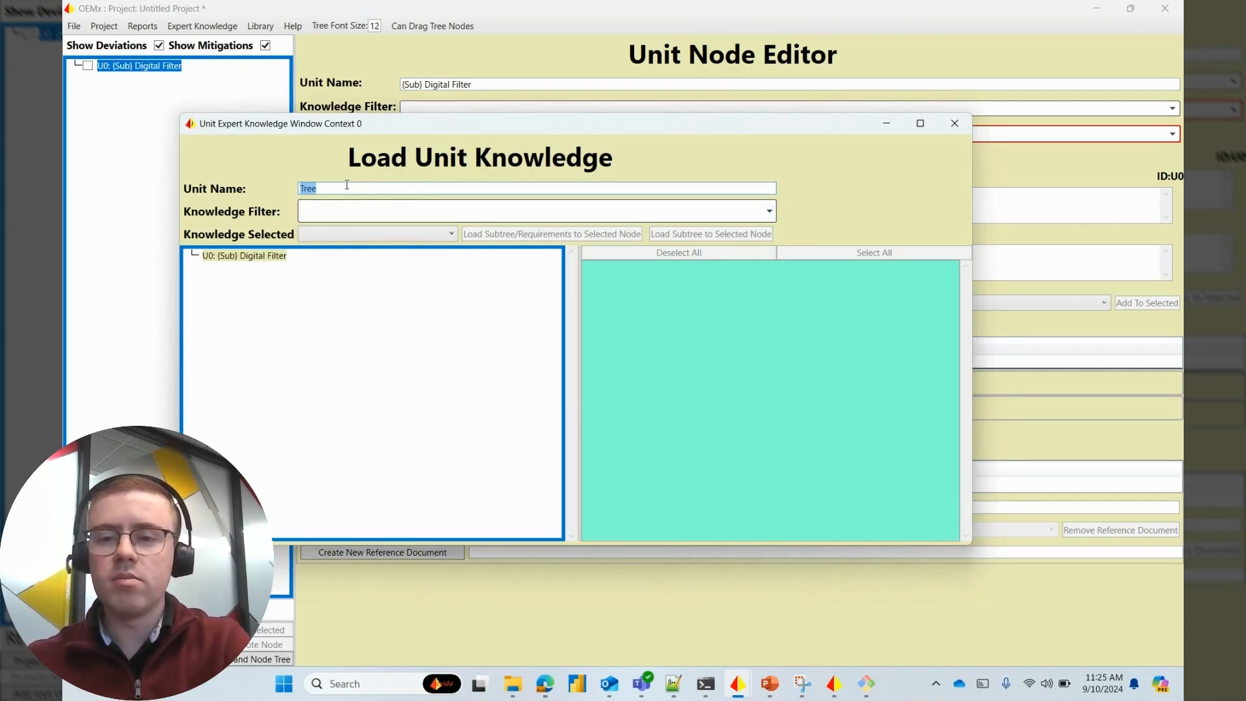
text(MyUnit)
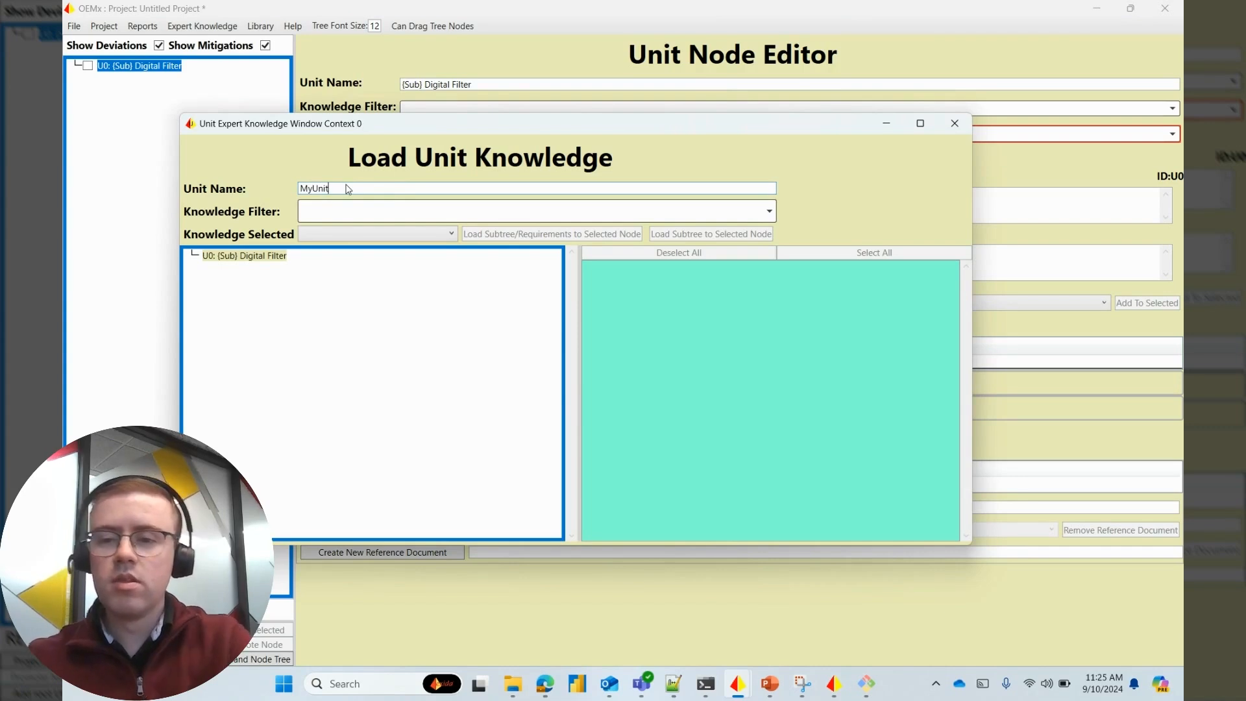
click(310, 233)
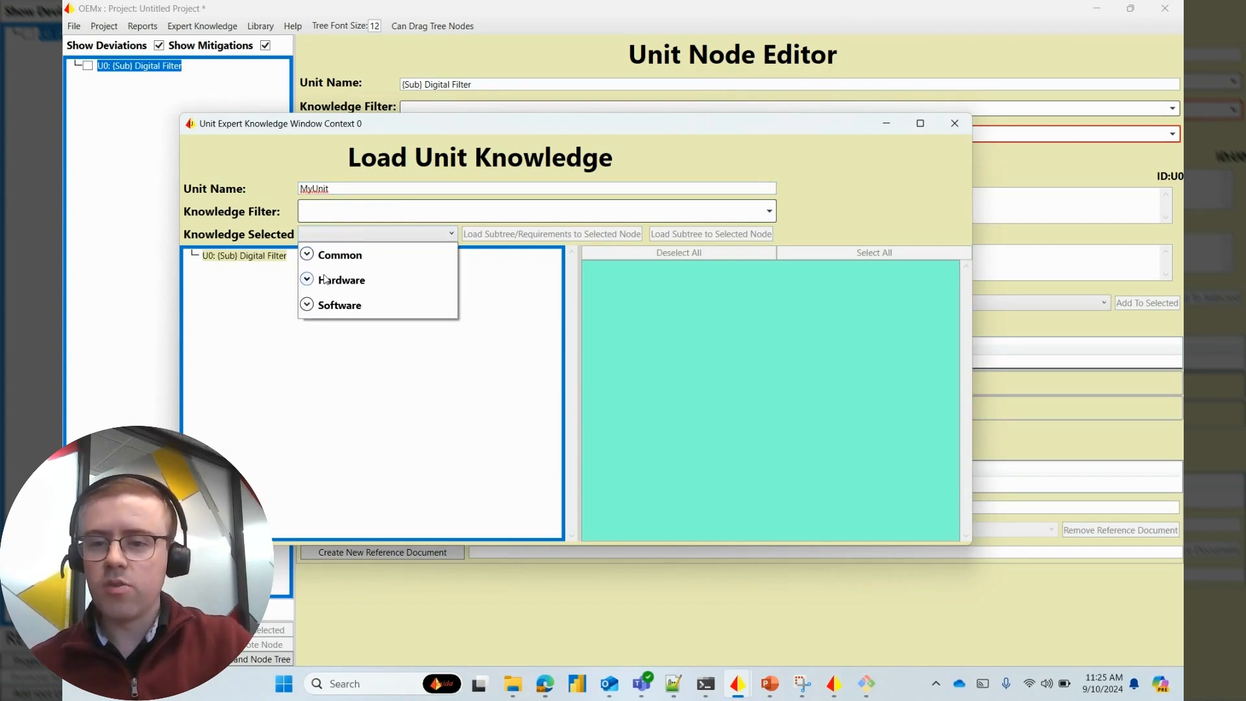
click(325, 279)
click(336, 313)
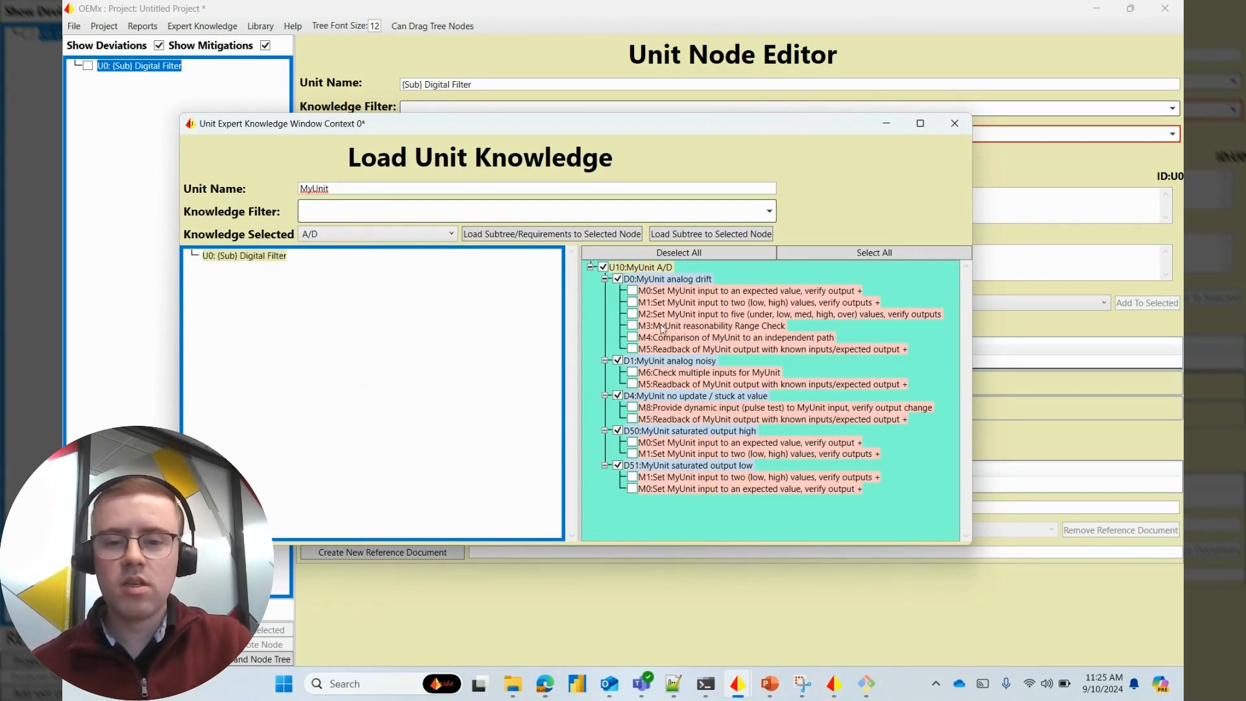
click(947, 128)
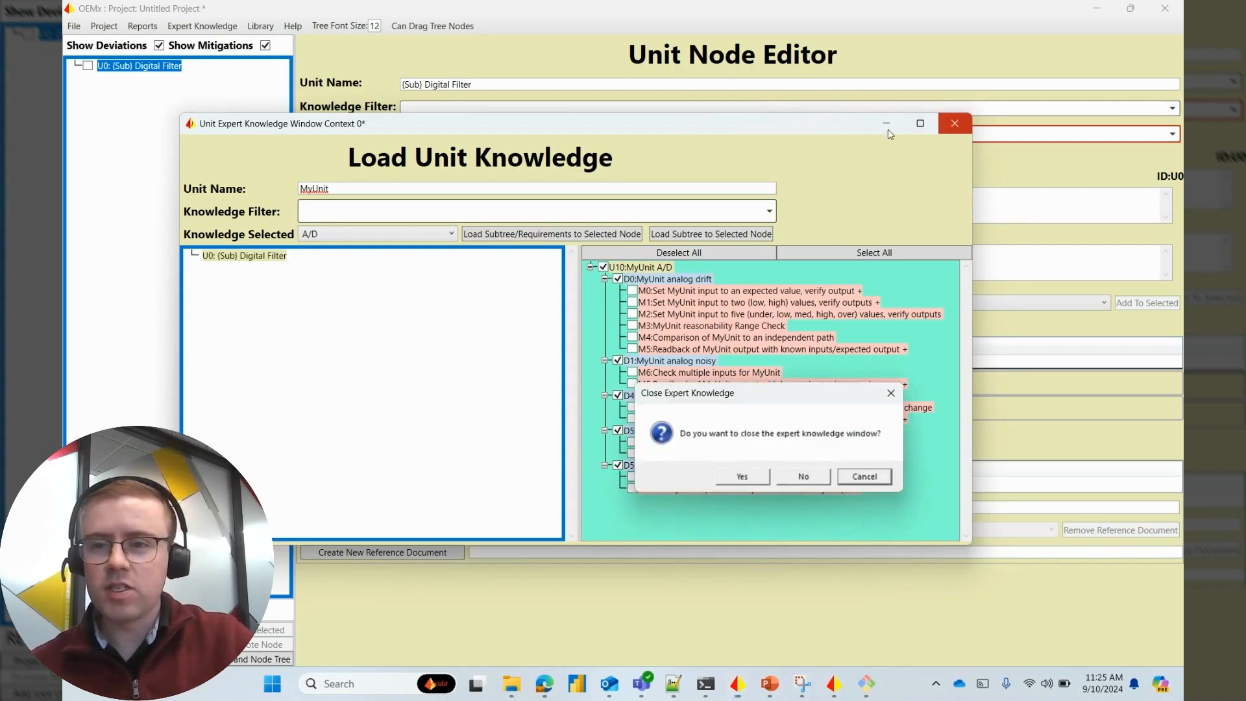
click(745, 476)
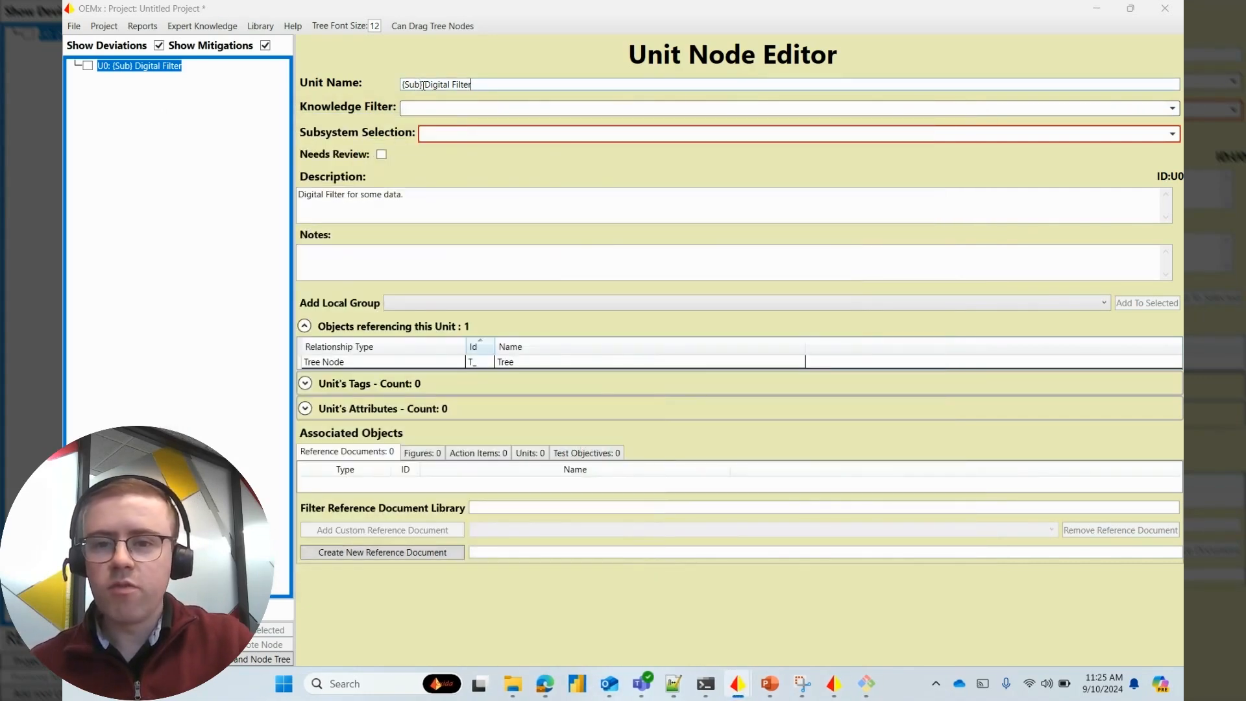
drag(422, 85, 391, 86)
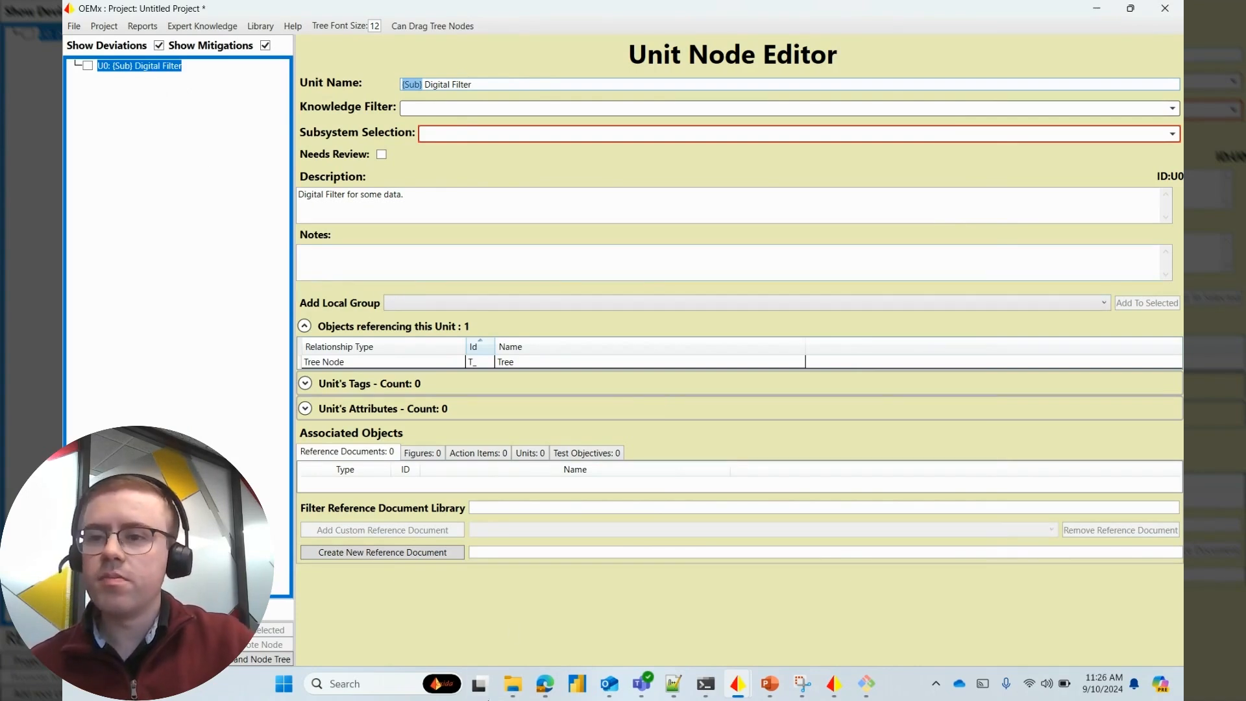
Add a custom deviation under the Digital Filter unit, named "{Sub} filter attenuates a signal that should be passed".
right_click(150, 77)
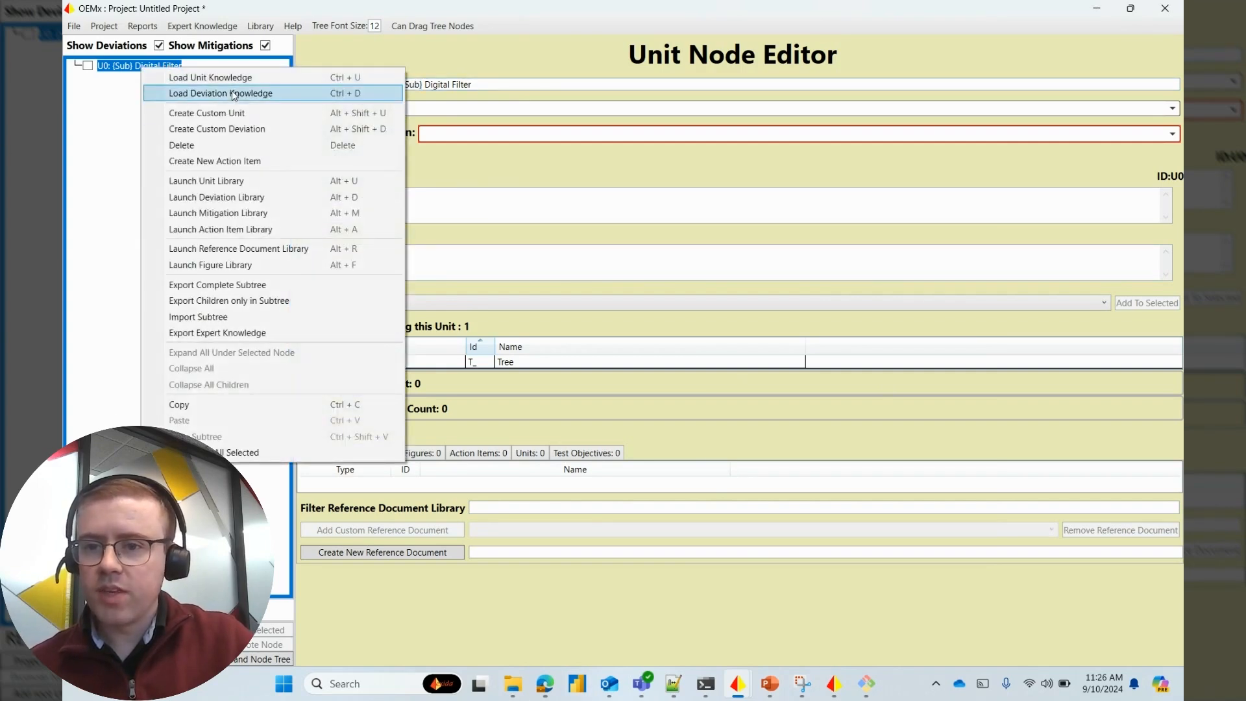
click(213, 116)
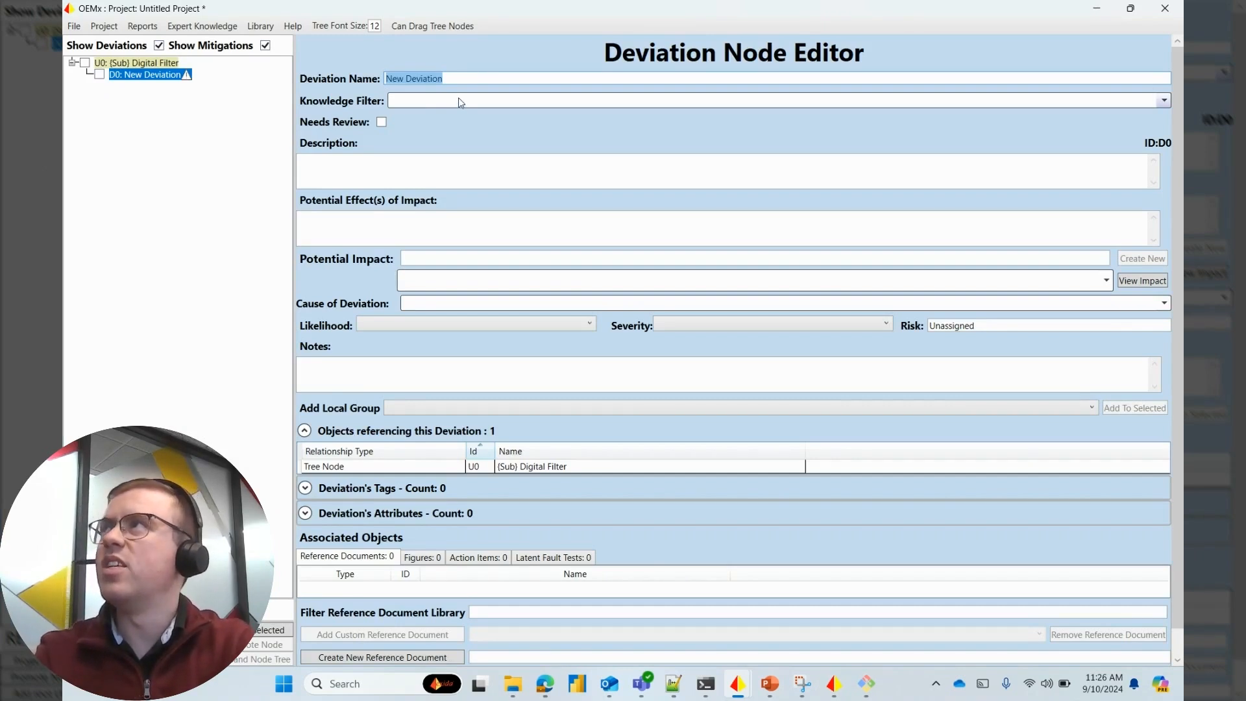
text({)
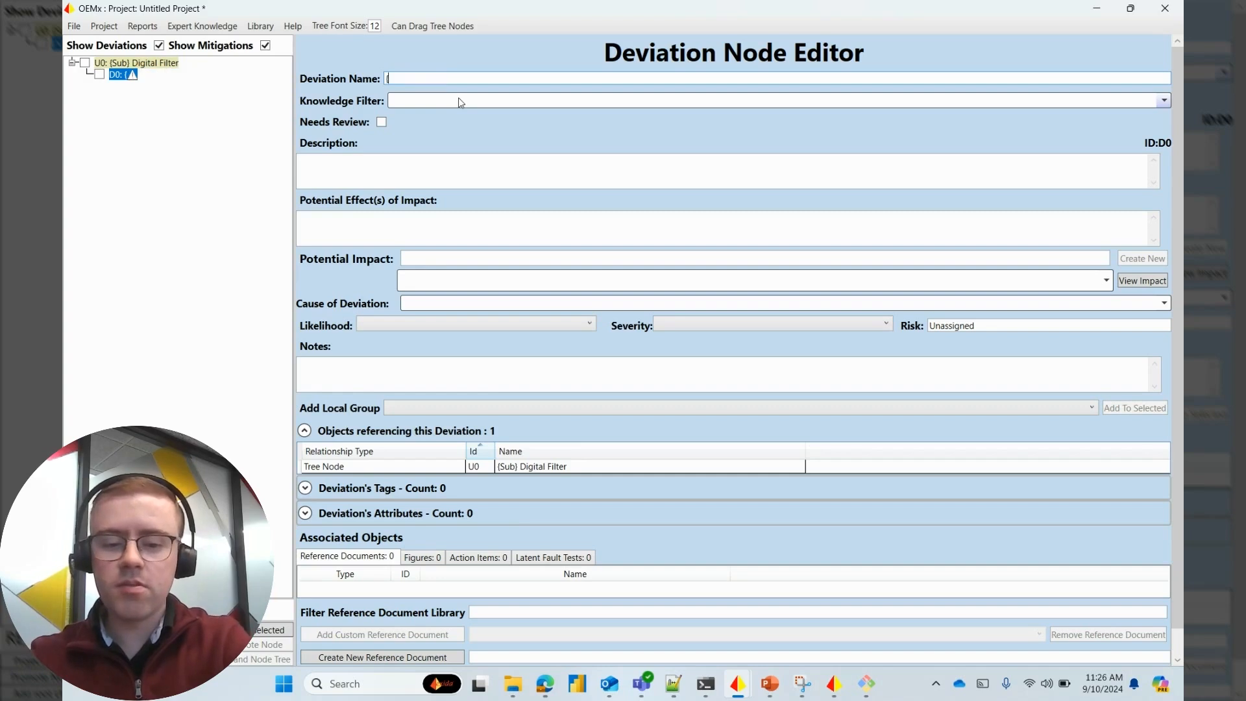
text(Sub} filte)
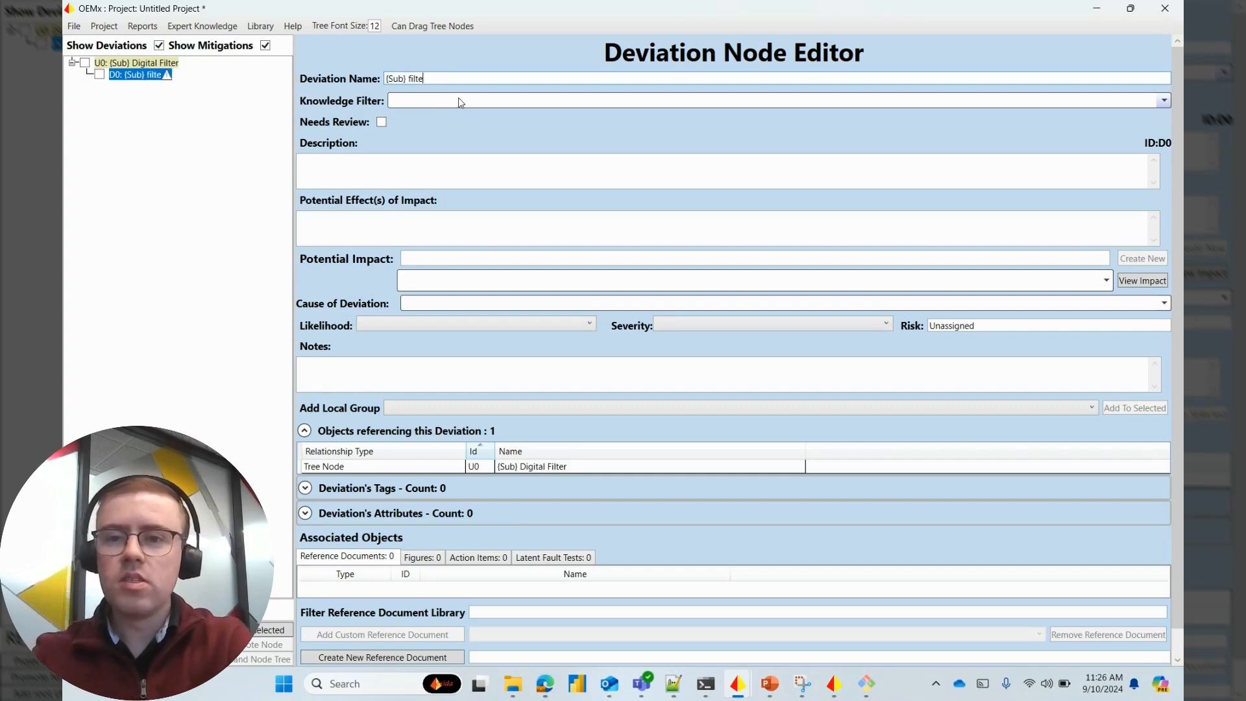
text(r attenuates a )
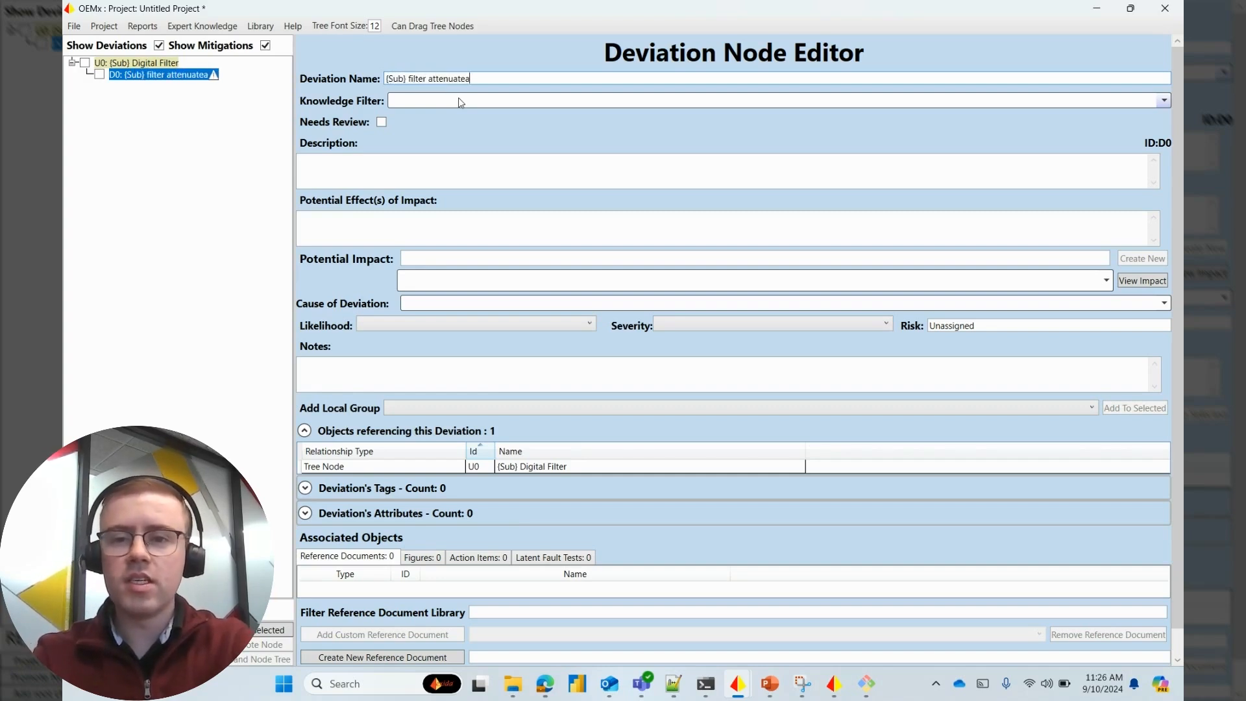
text(signal thtat)
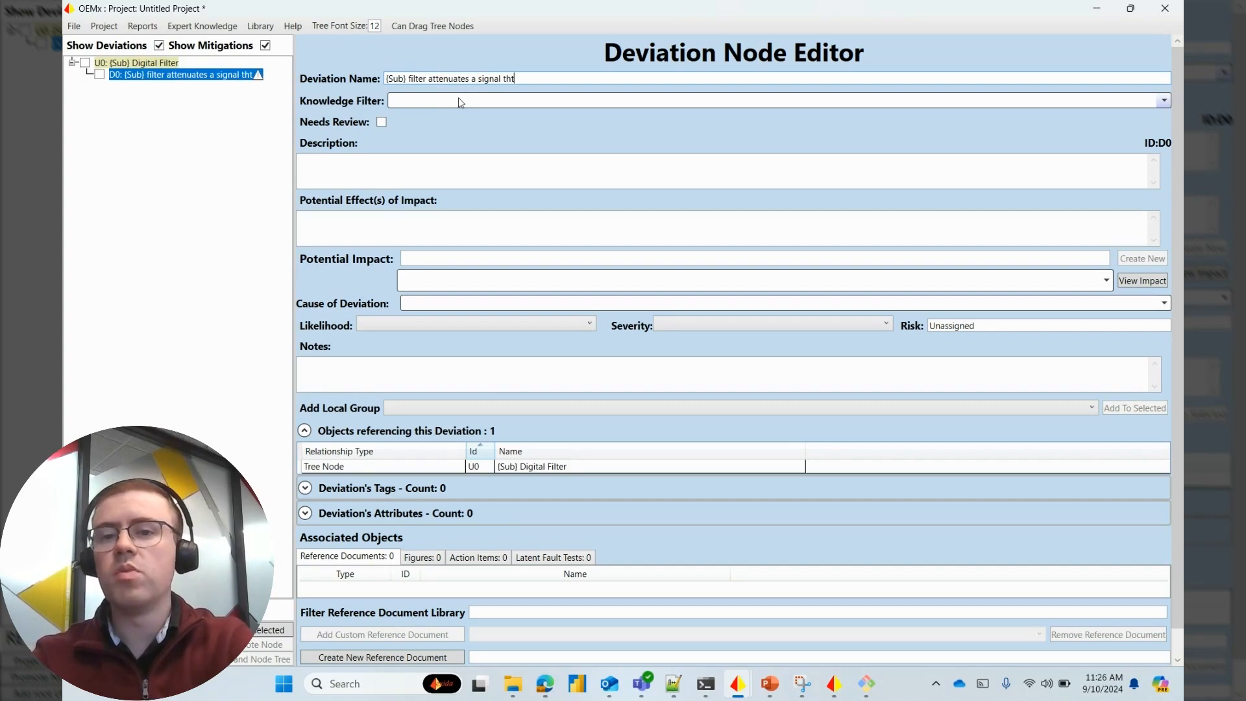
key(BackSpace)
key(BackSpace)
key(BackSpace)
text(at shou)
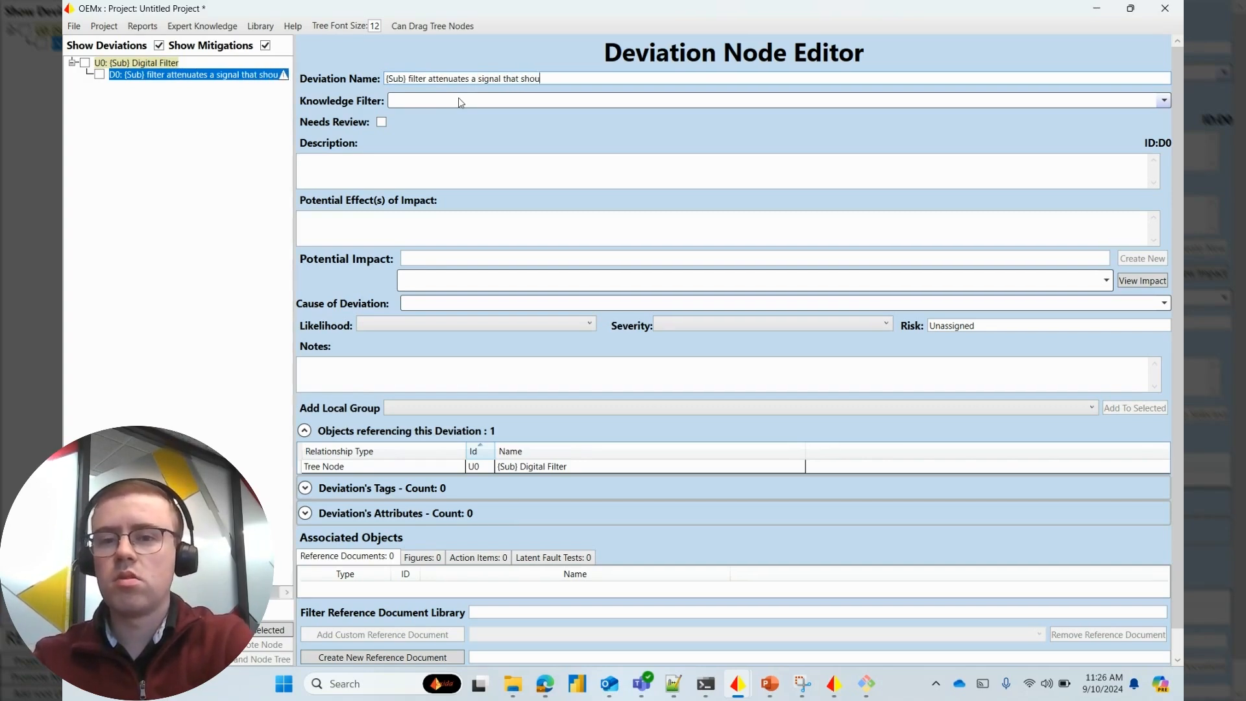
text(ld be passed)
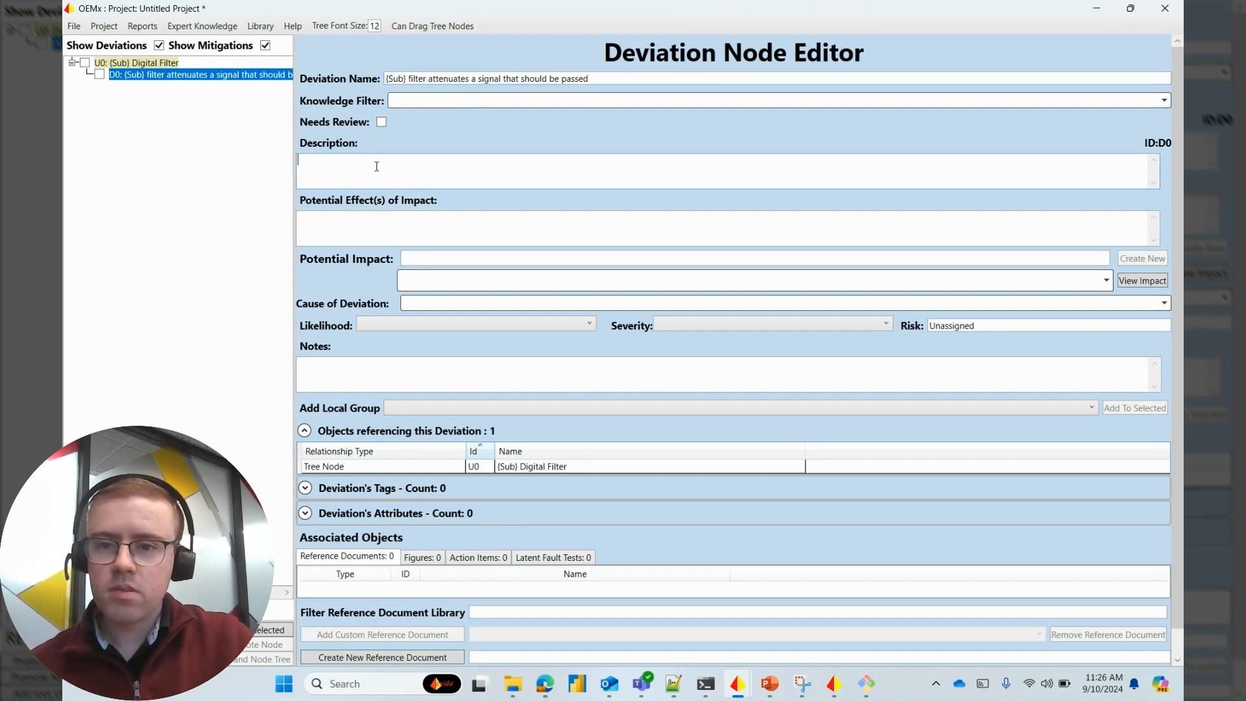
Copy the deviation's name into its description and set its potential impact to Dangerous Fault.
drag(601, 78, 332, 101)
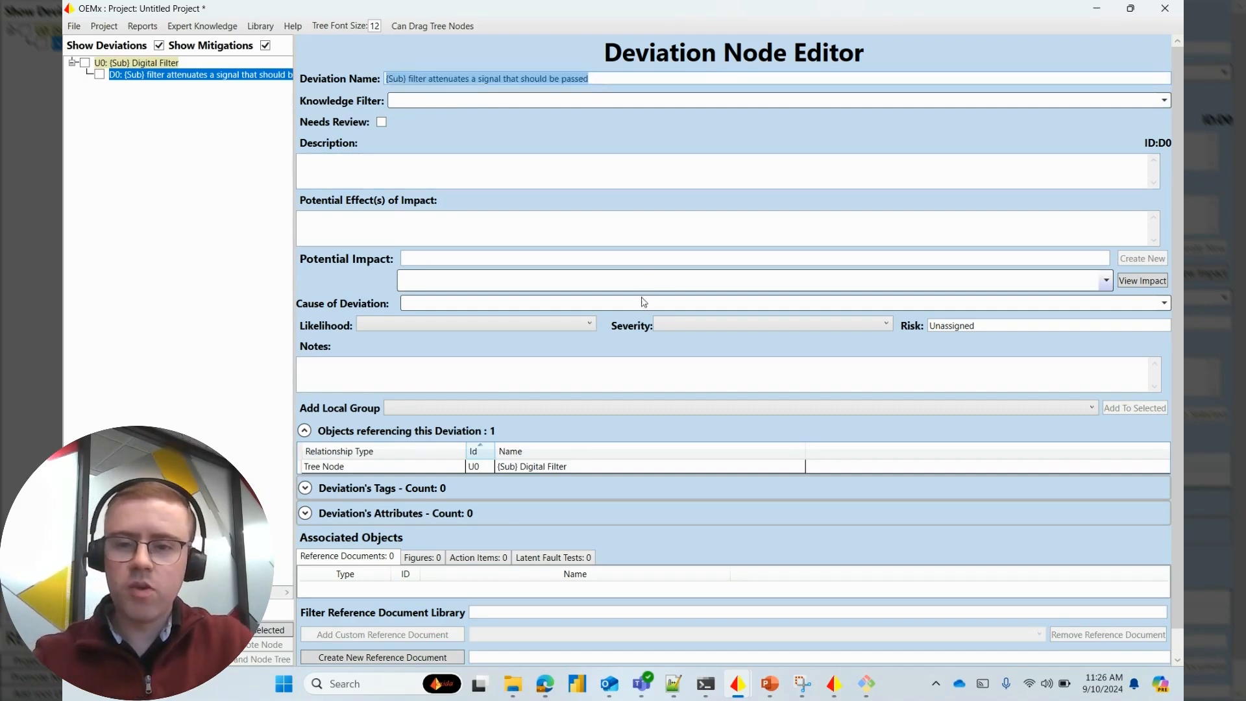
key(ctrl+c)
click(425, 177)
key(ctrl+v)
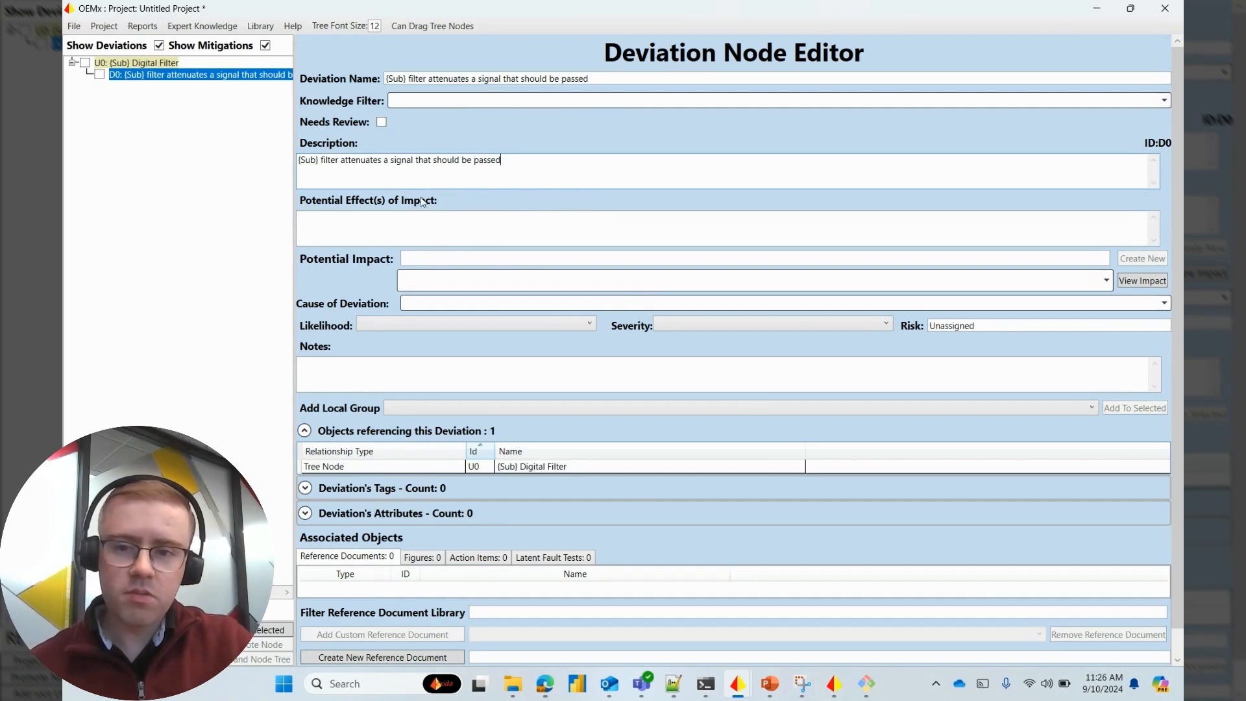
drag(320, 160, 308, 159)
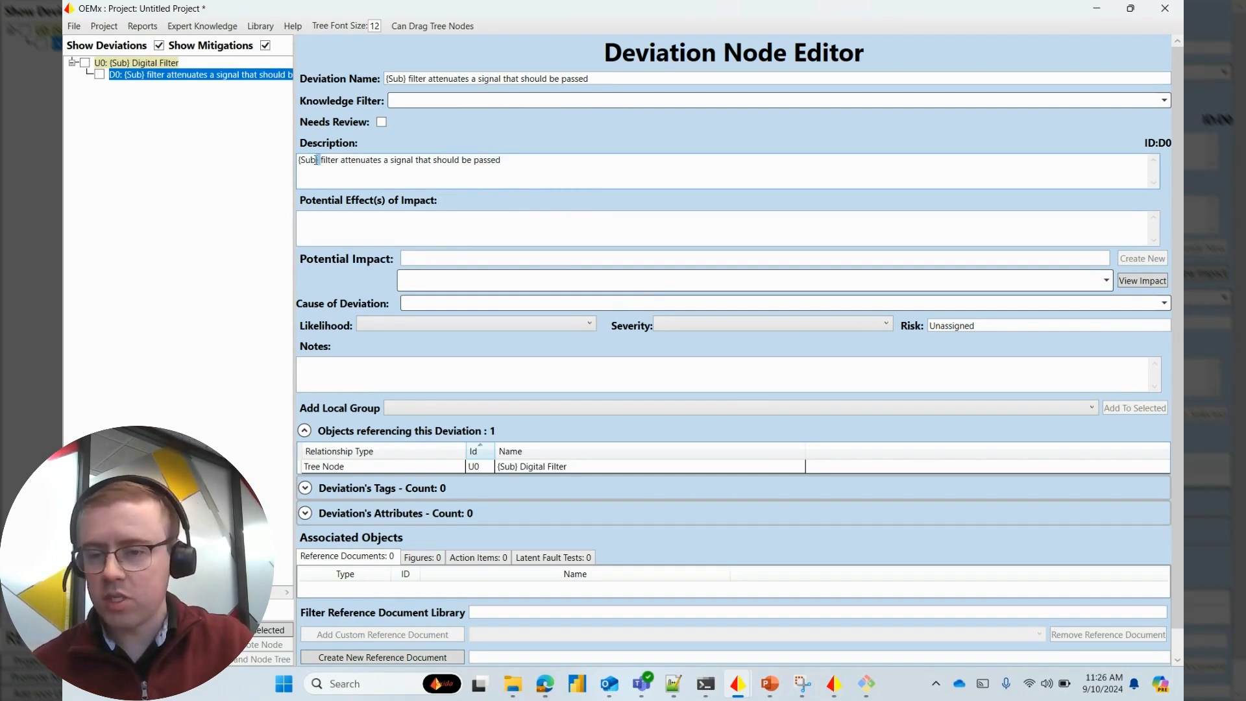
click(506, 280)
click(472, 323)
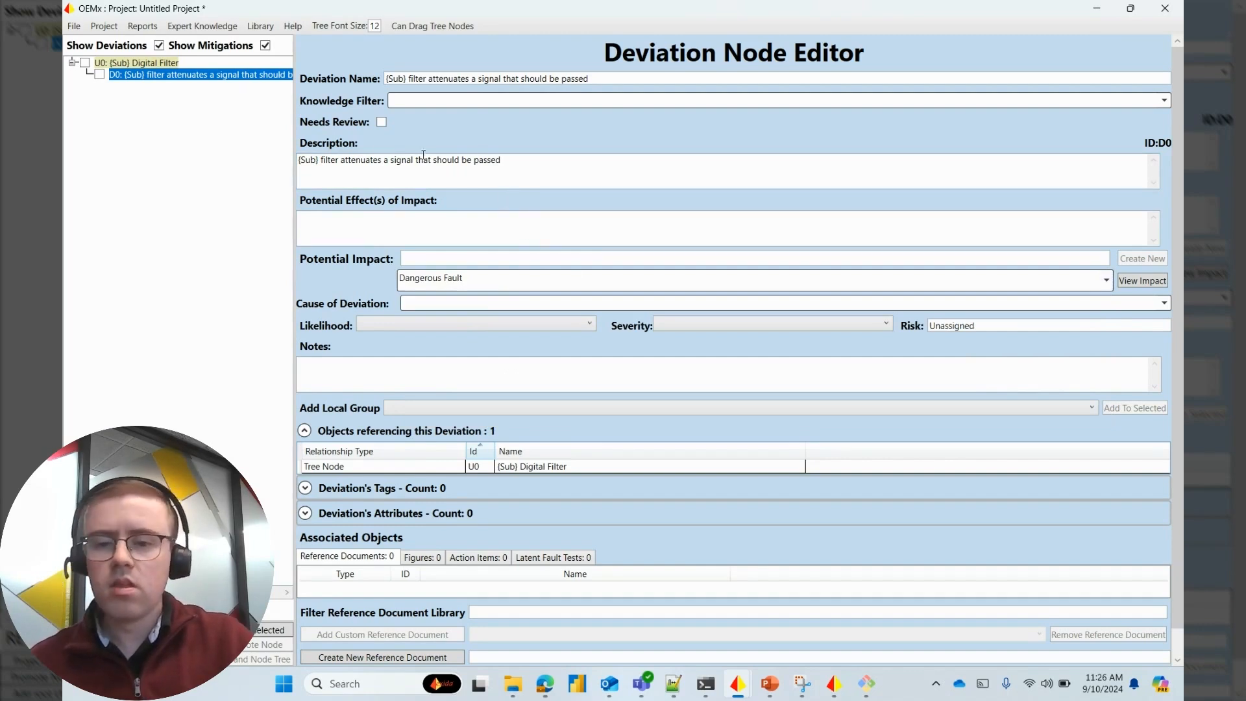
Add a custom mitigation under the deviation, named "Stimulate input with a signal set and compare output.", with Medium diagnostic level of effectiveness.
right_click(141, 75)
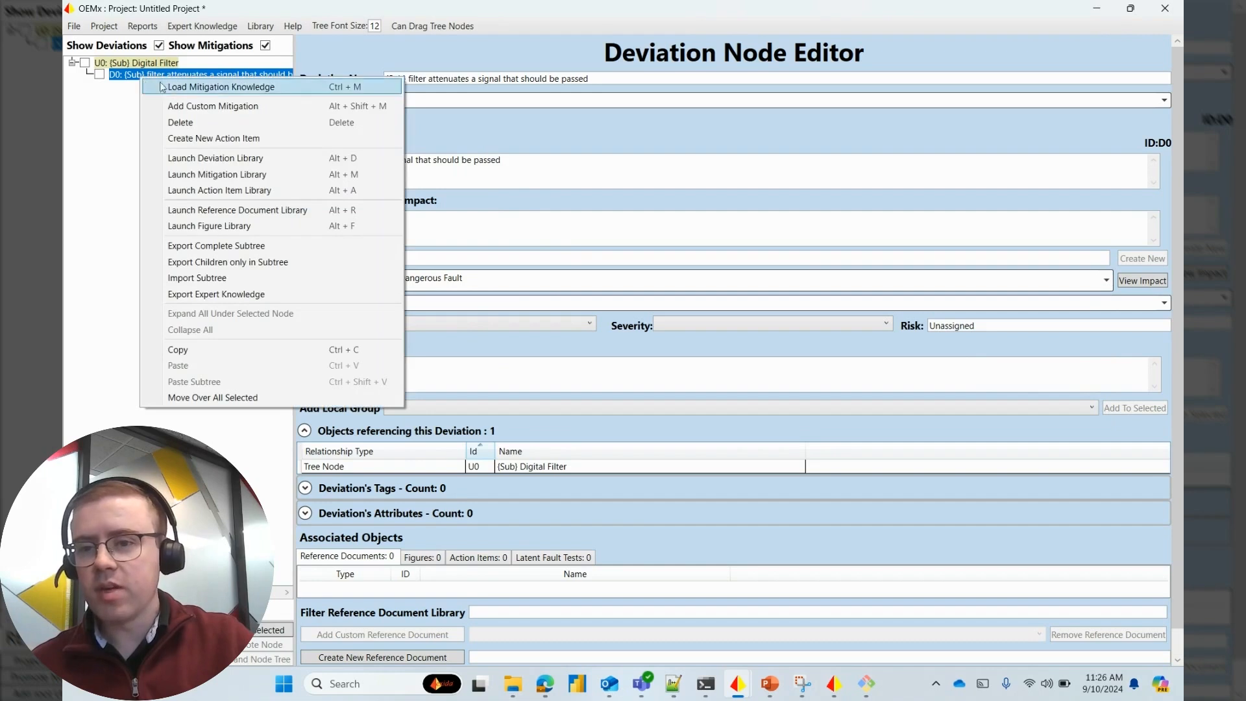
click(222, 106)
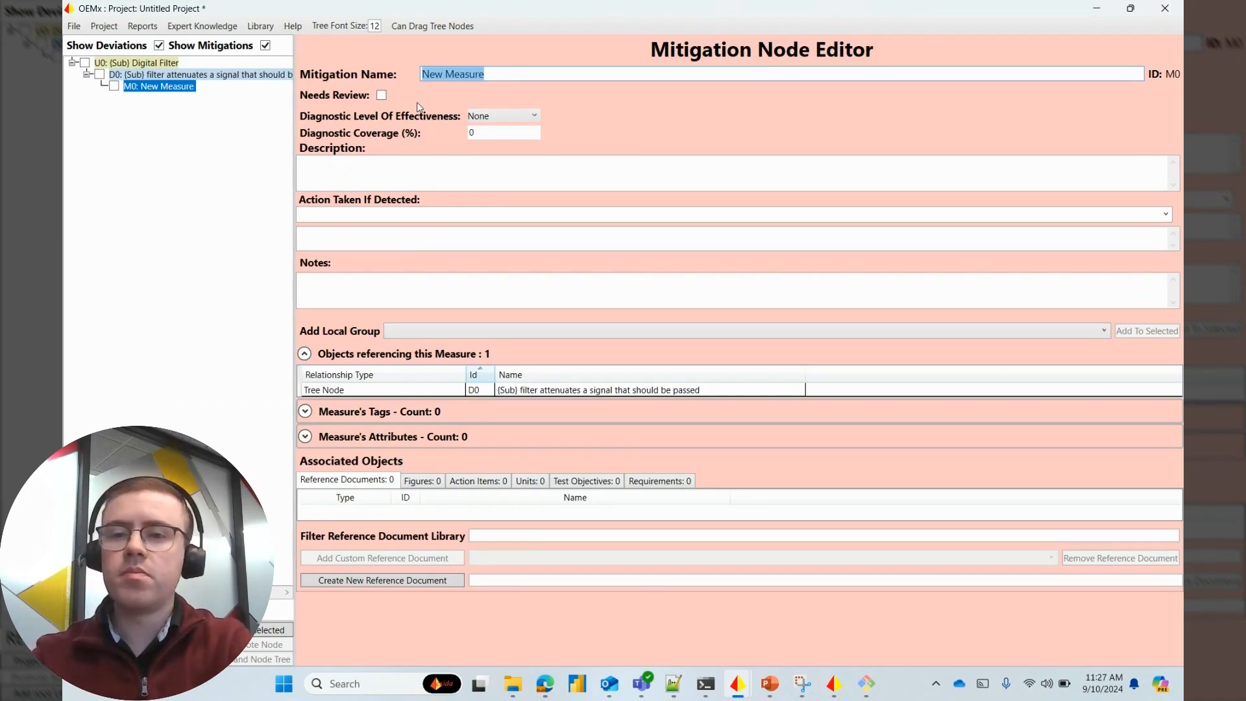
text(S)
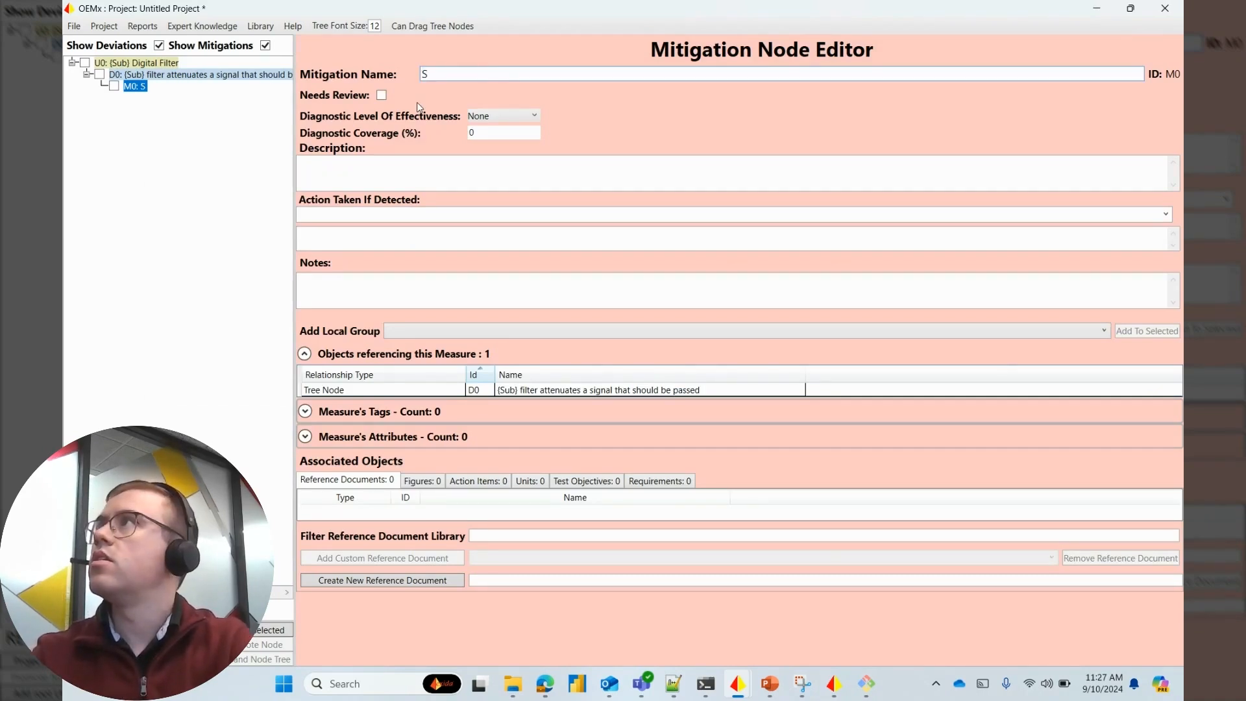
text(itimulate)
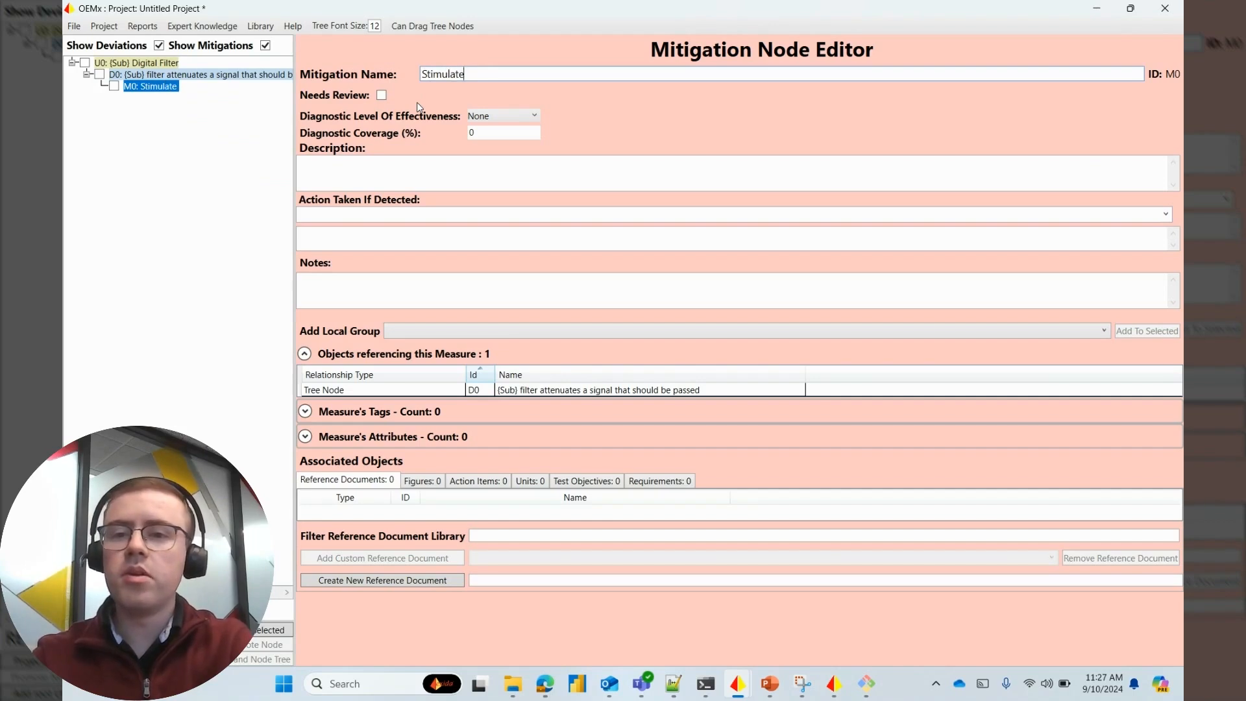
text( input with a )
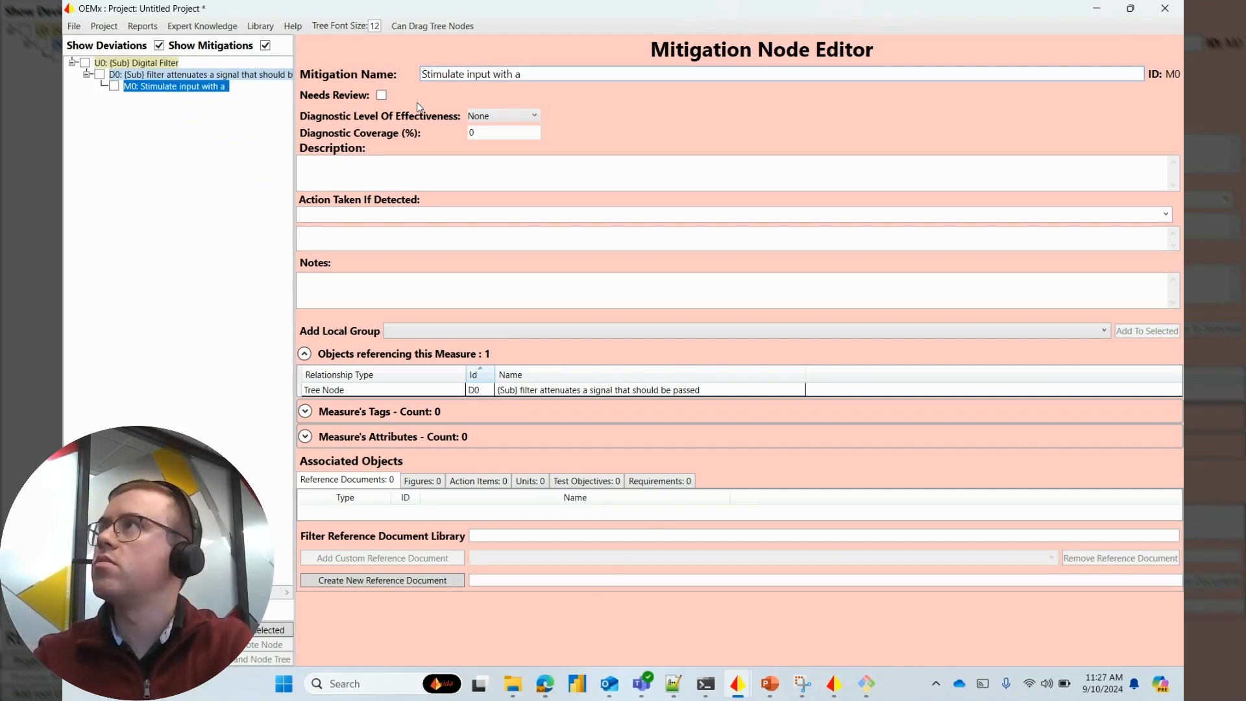
text(signal se)
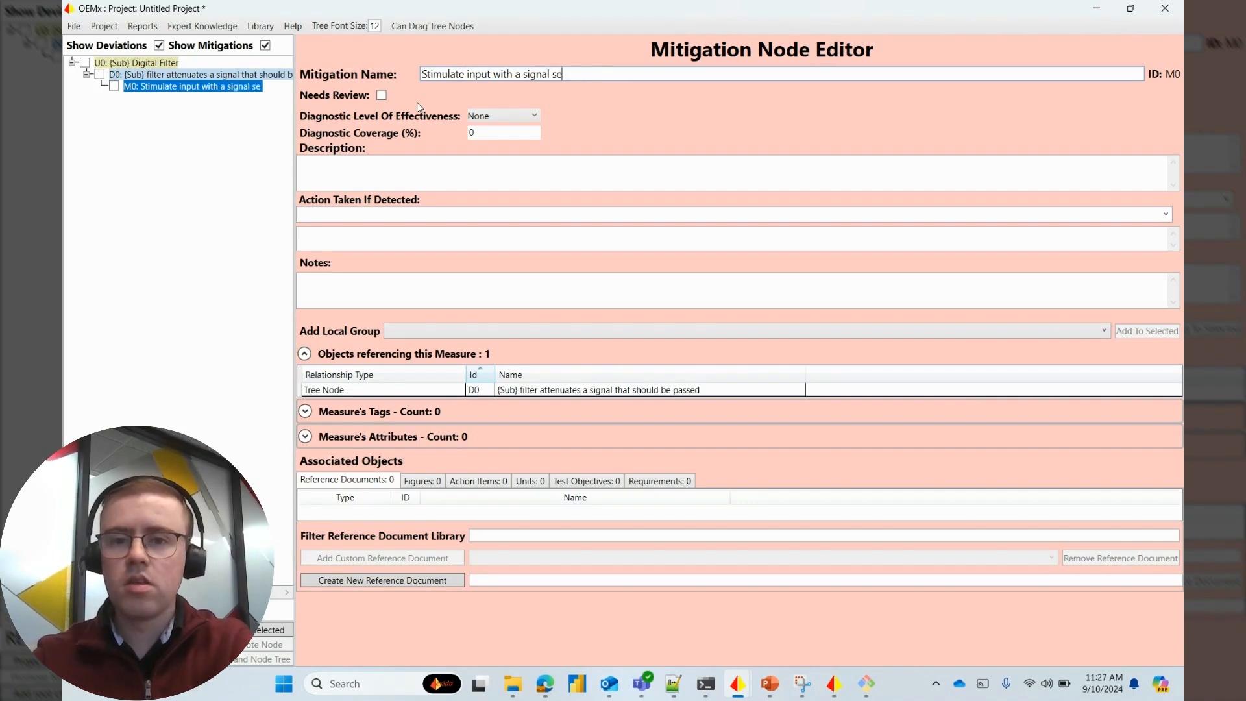
text(t and compare output)
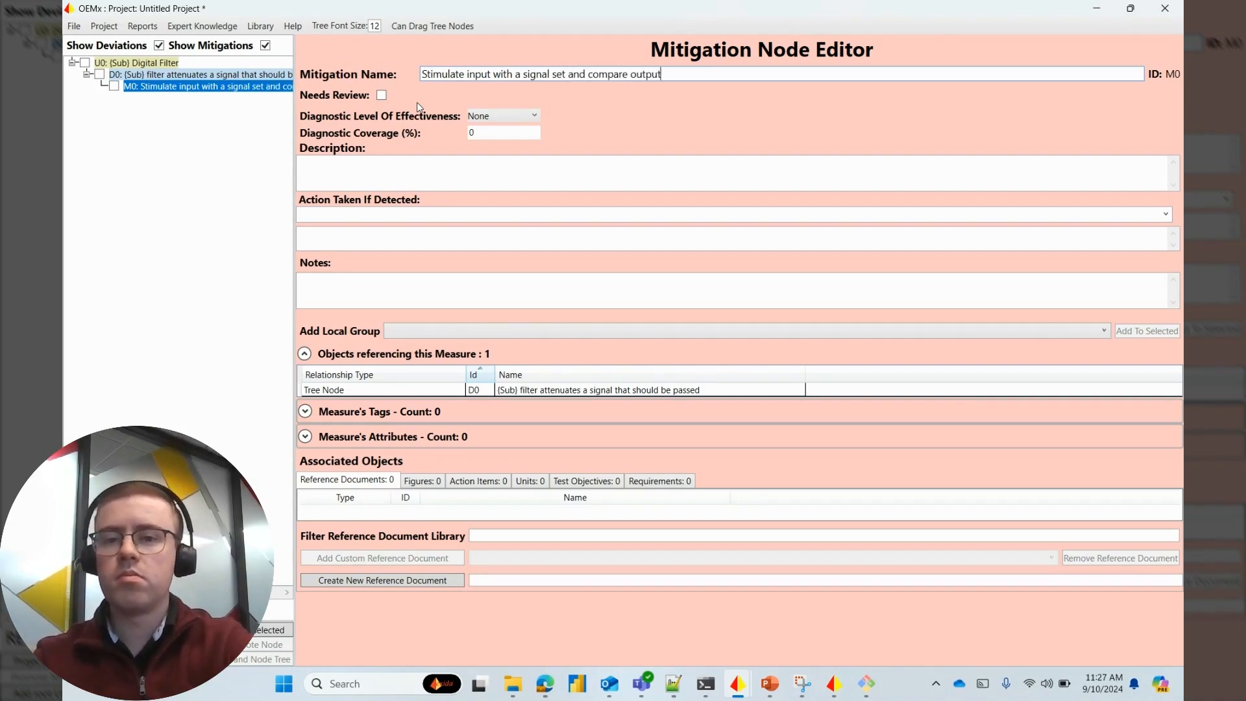
text(.)
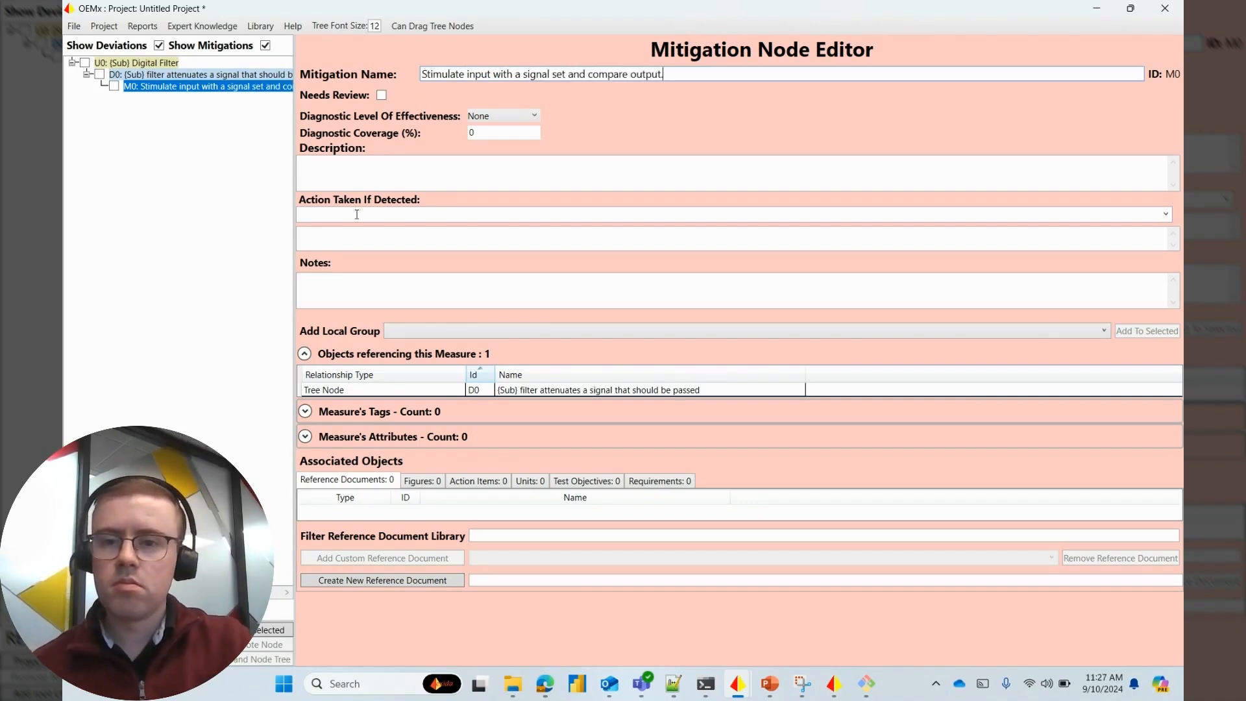
click(485, 118)
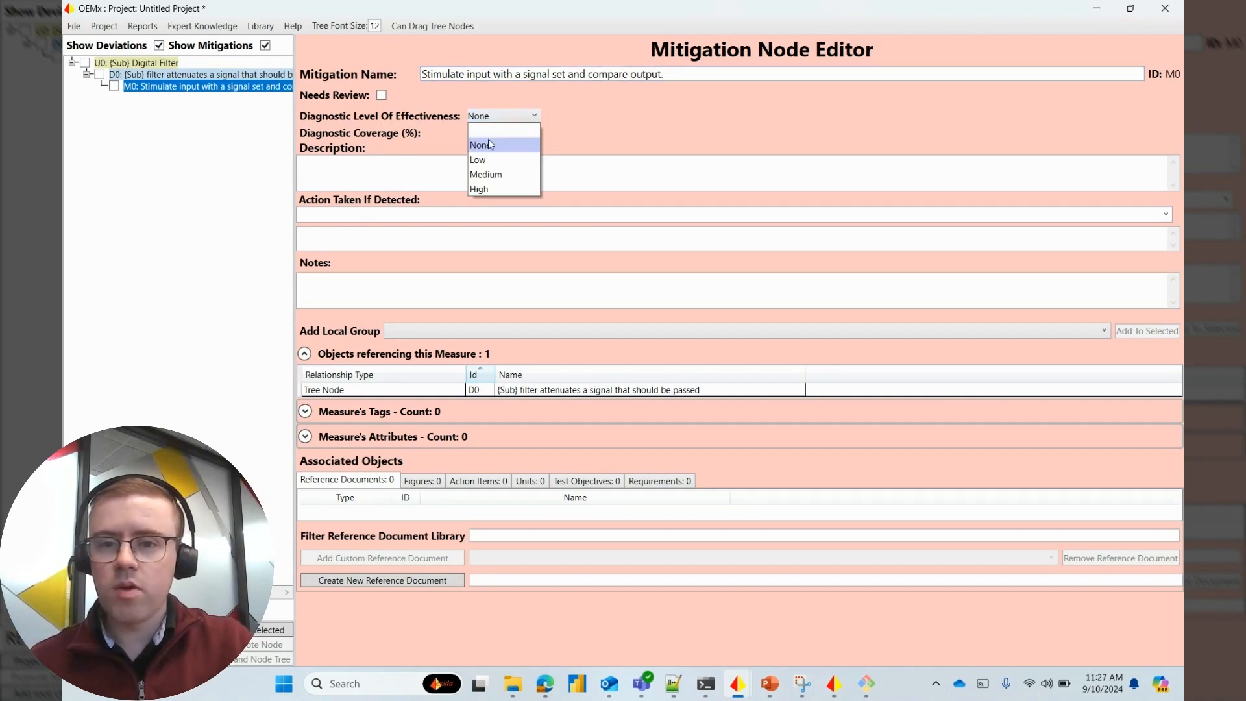
click(504, 174)
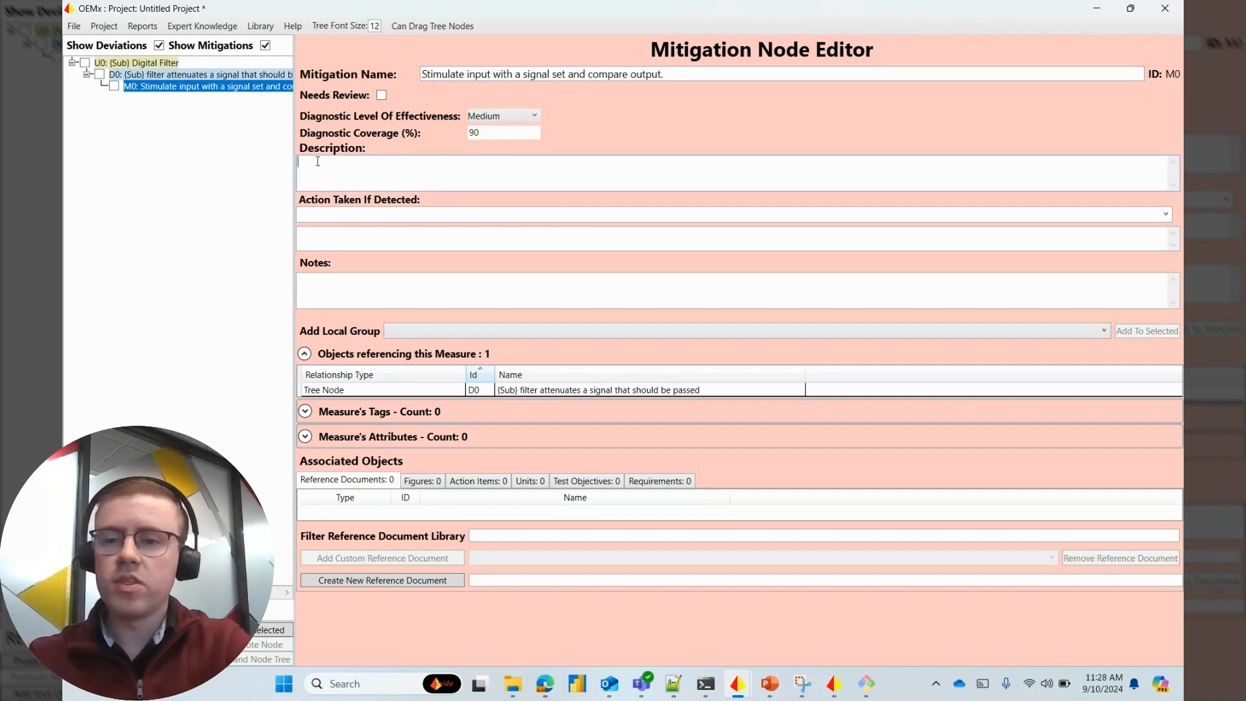
Describe the mitigation as "Send a known signal to the filter input that should result in a correct response, and verify that response.".
text(S)
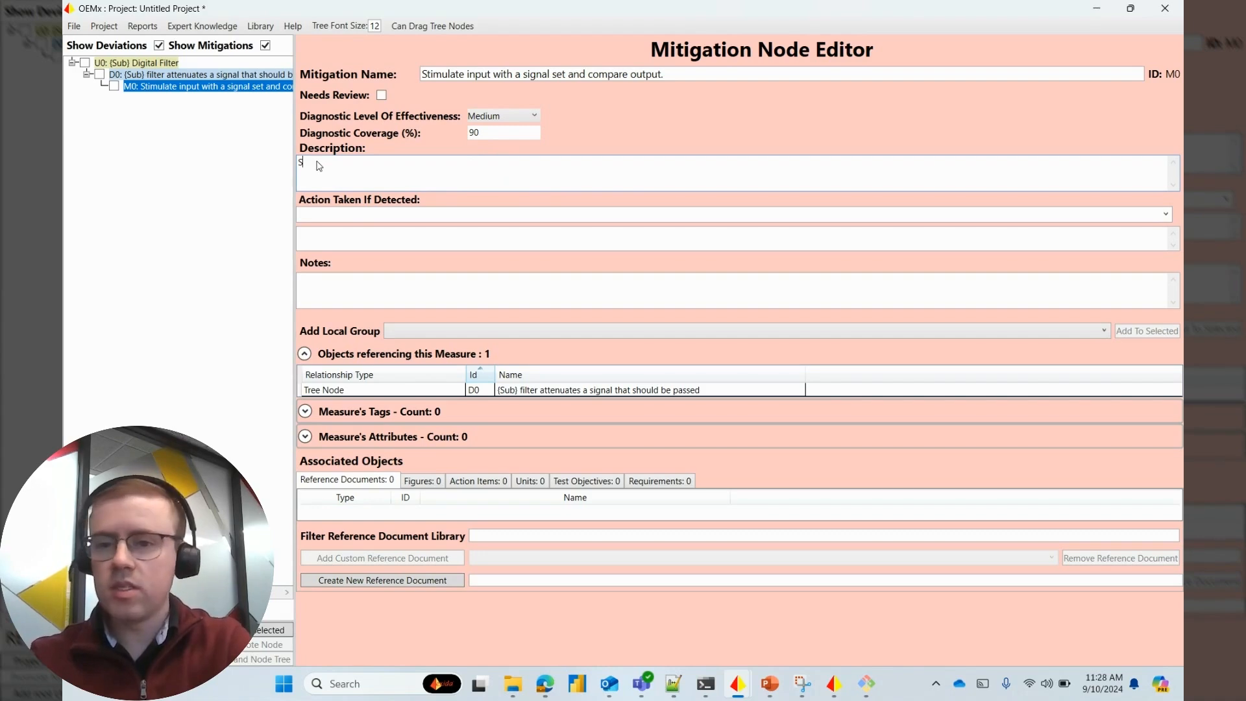
text(end a known input)
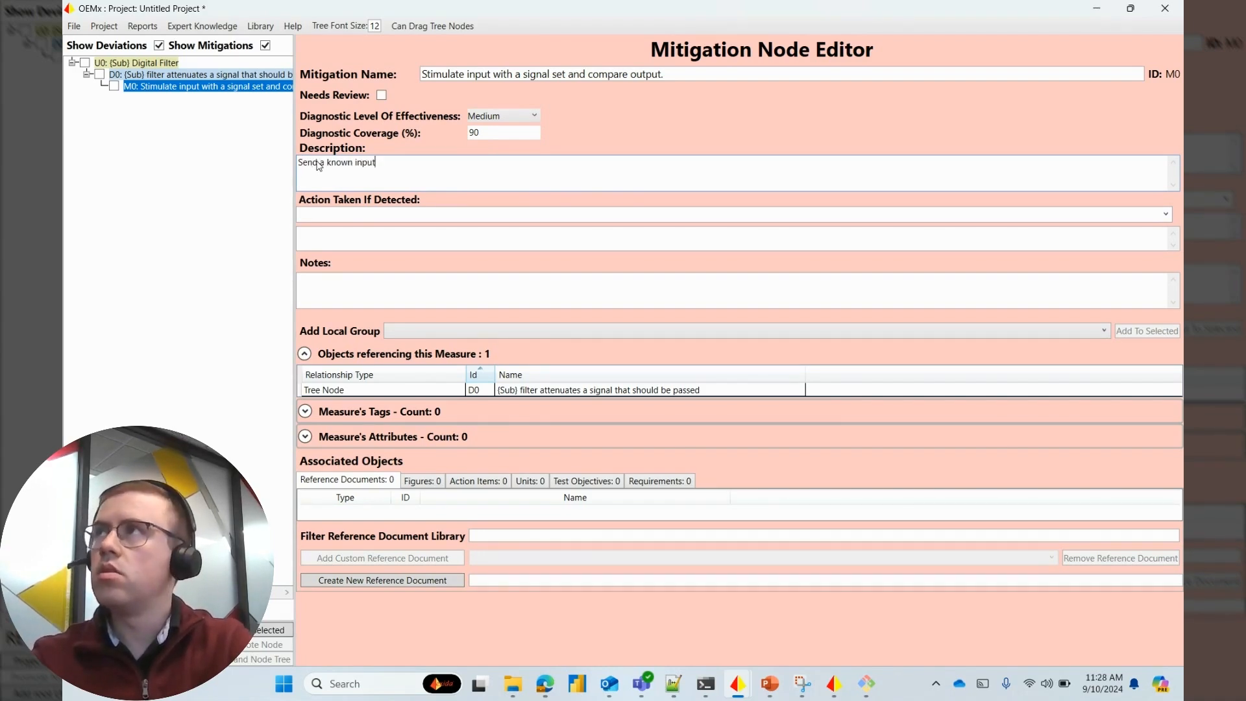
key(BackSpace)
key(BackSpace)
key(BackSpace)
key(BackSpace)
key(BackSpace)
text(si)
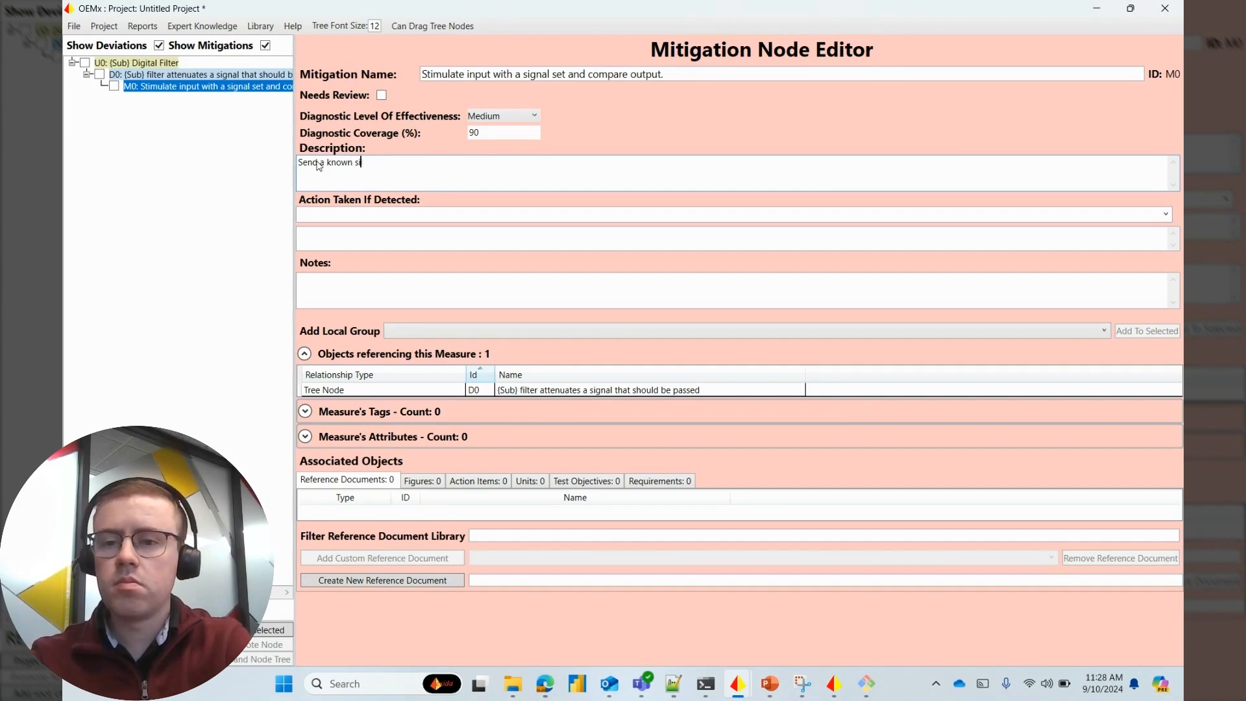
text(gnal to the filter input)
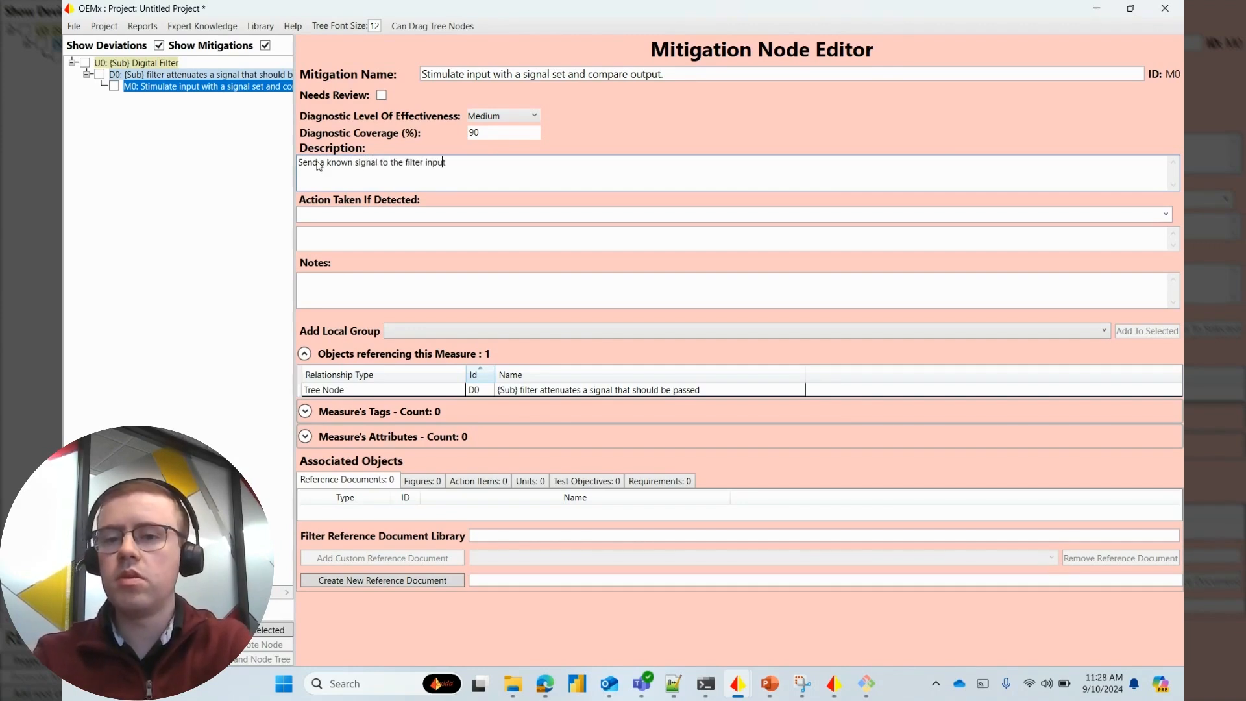
text( that should res)
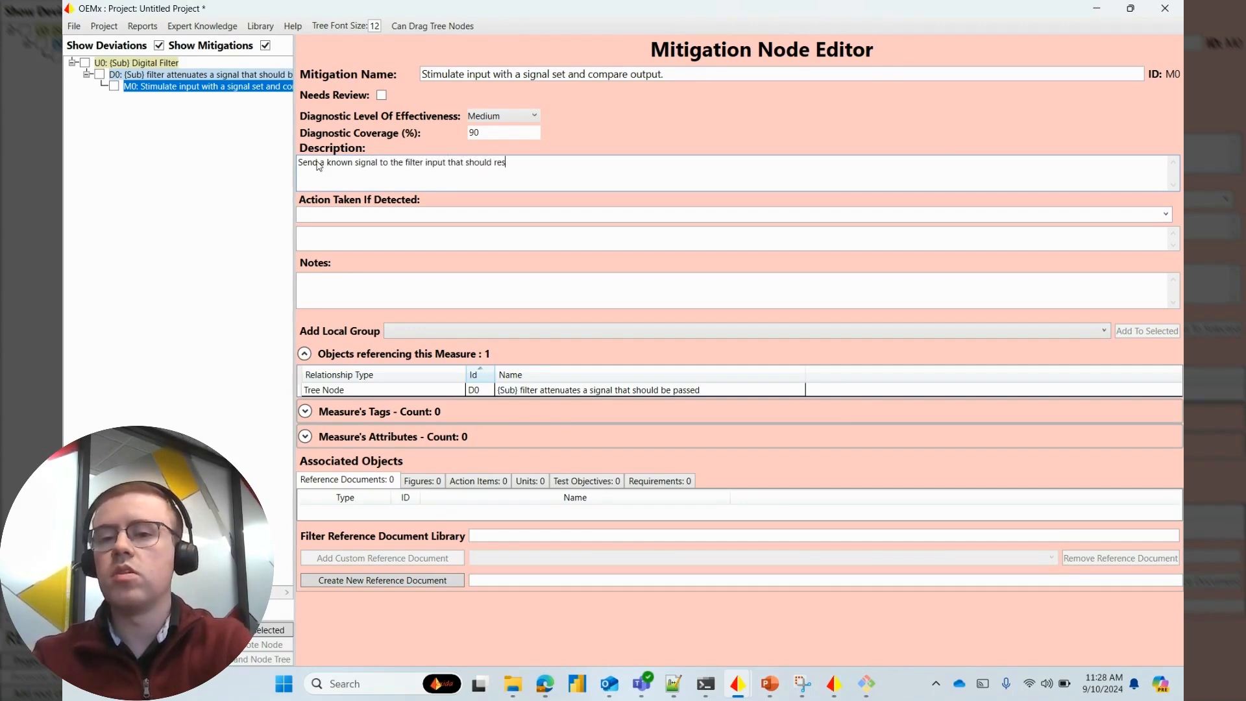
text(ult in an)
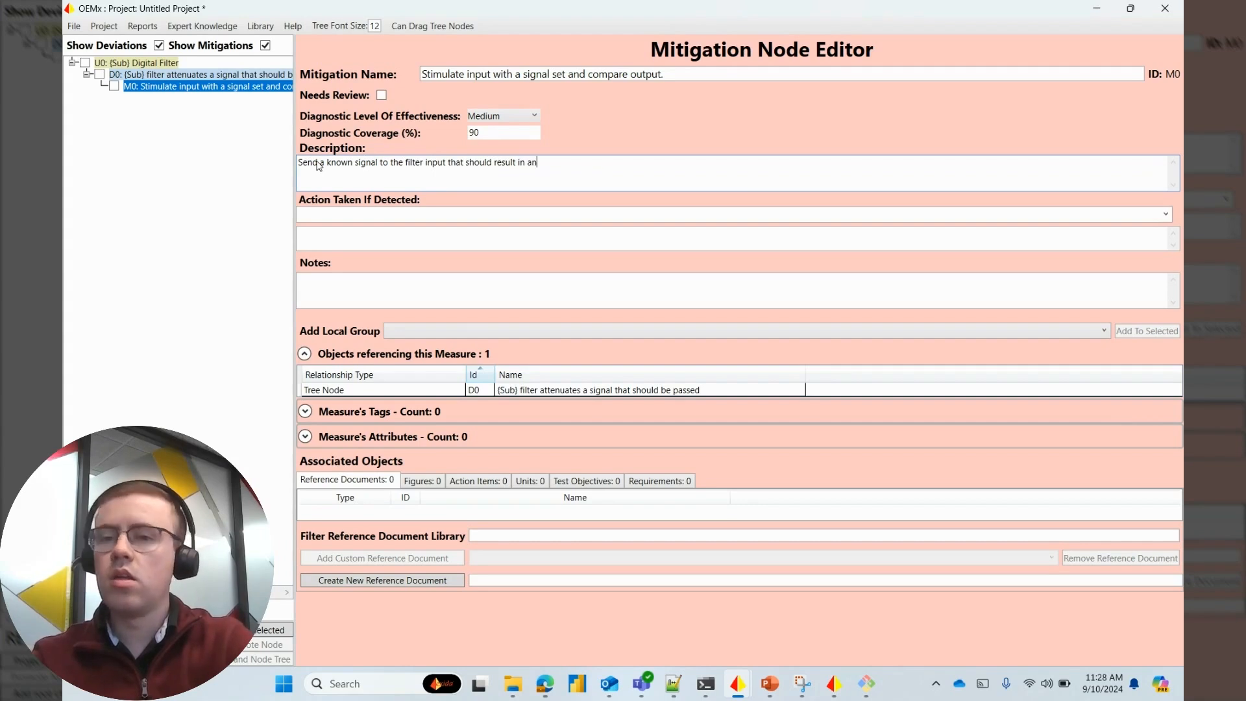
key(BackSpace)
text(correct)
text( sespons)
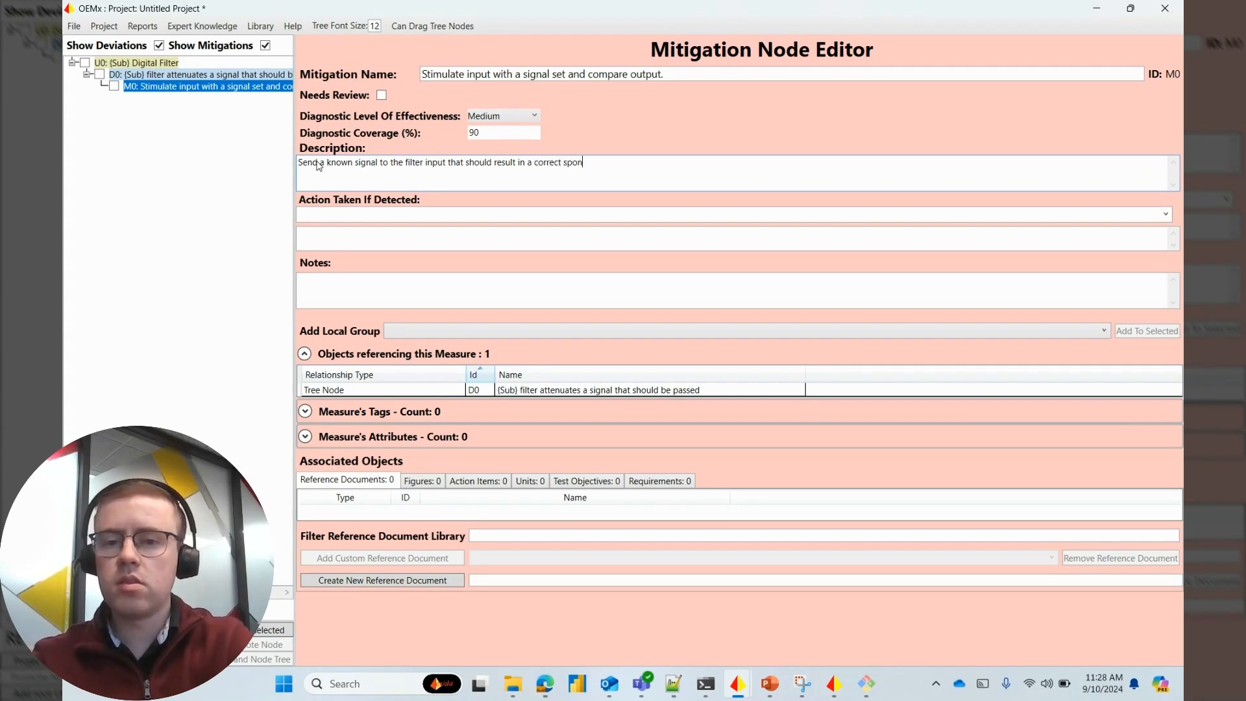
text(e, and verify)
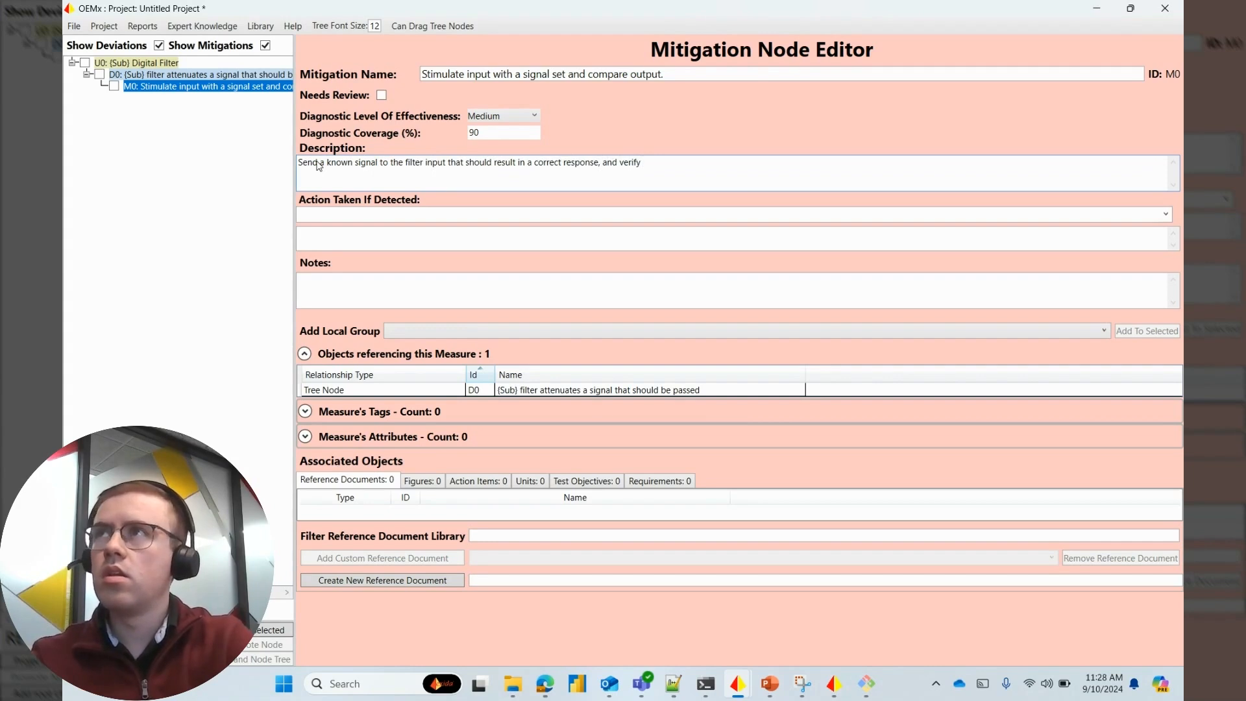
text( that response.)
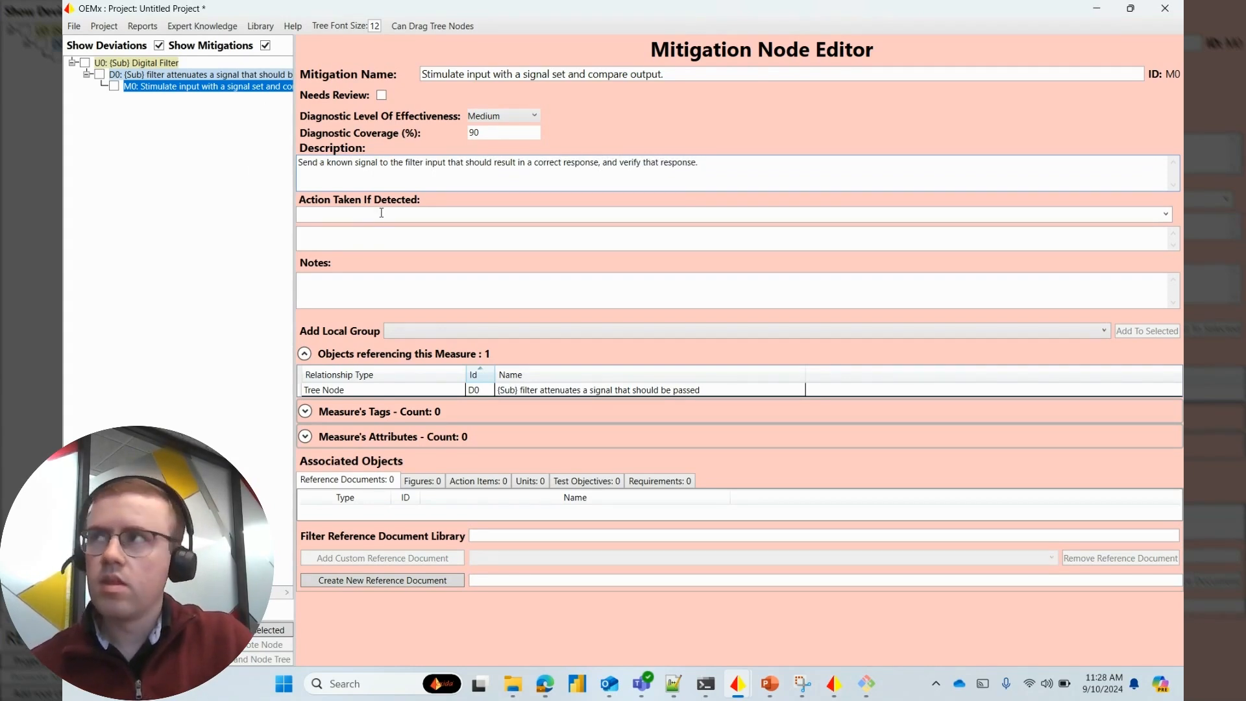
Set the mitigation's action taken if detected to "Annunciate internal failure via dedicated output".
click(1165, 214)
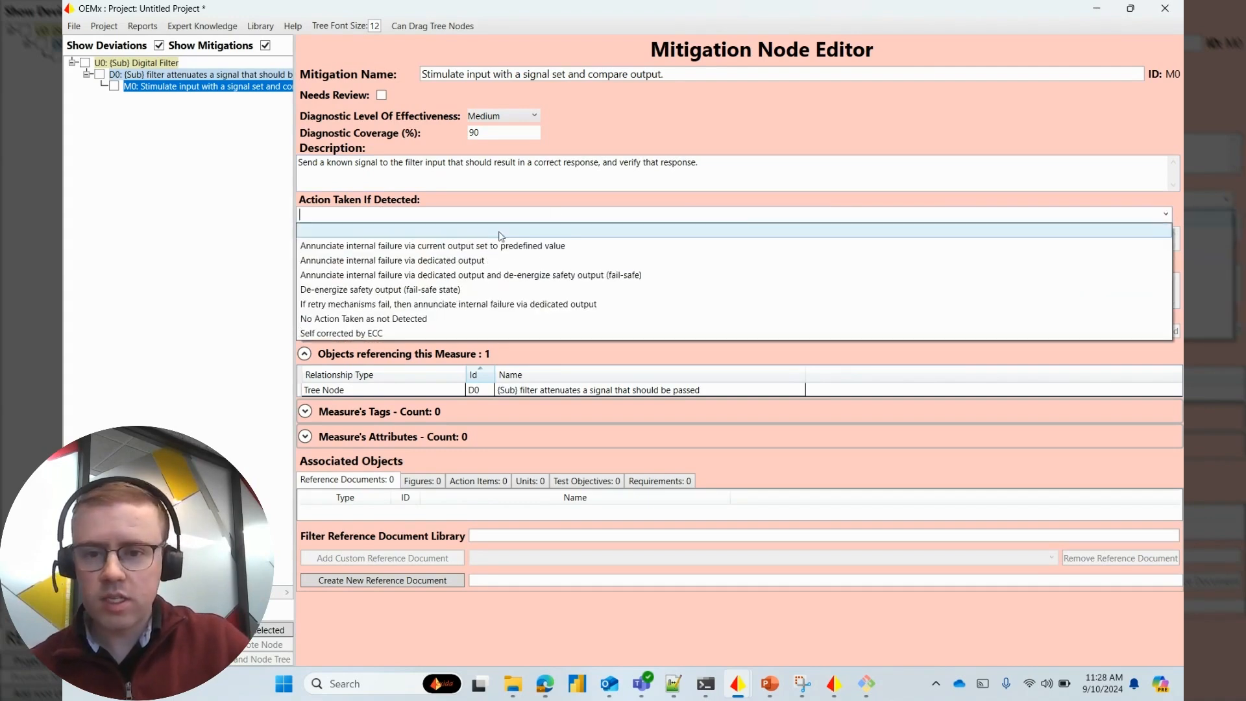
click(466, 261)
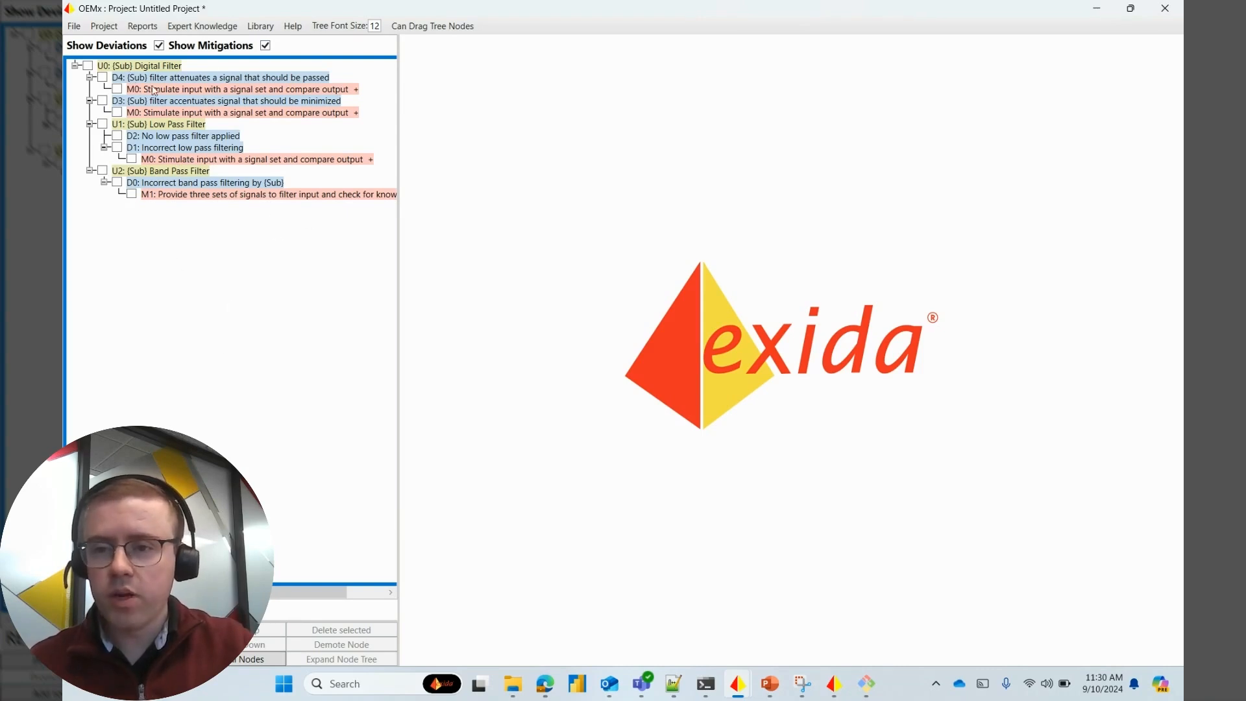
Start an expert knowledge export of the top Digital Filter unit, named "Digital Filter" with "{Sub}" as the substitution.
right_click(150, 72)
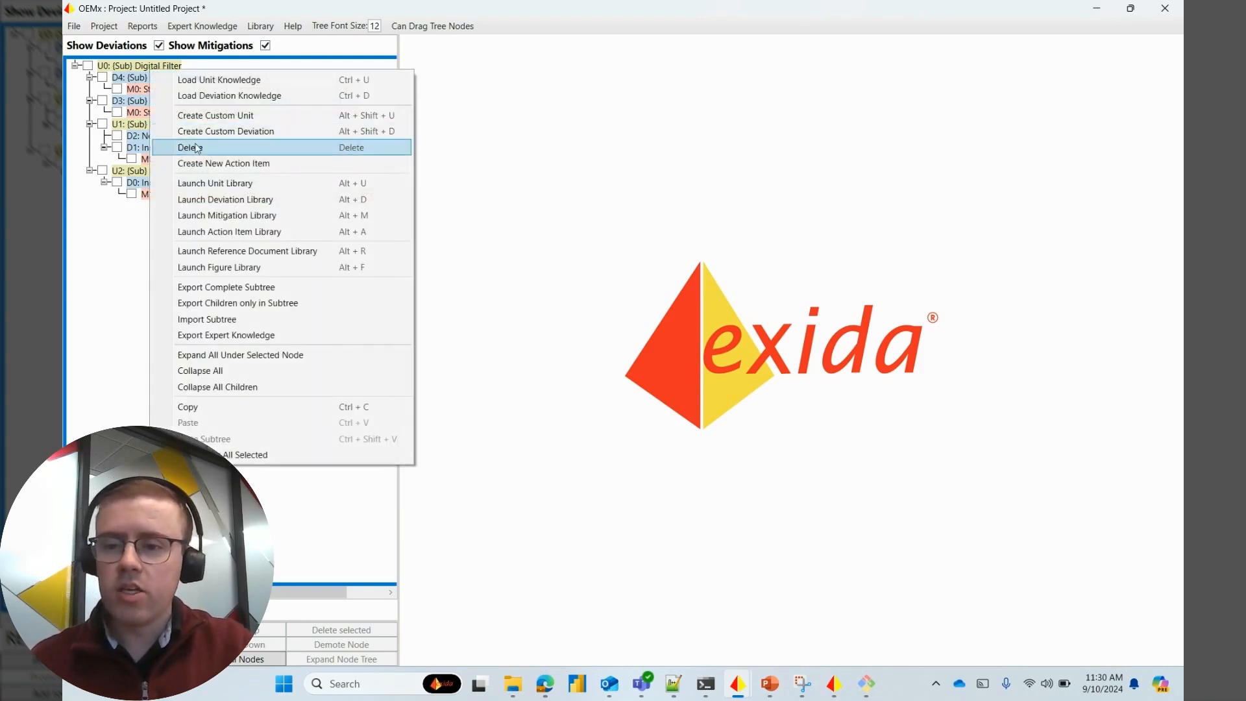
click(256, 334)
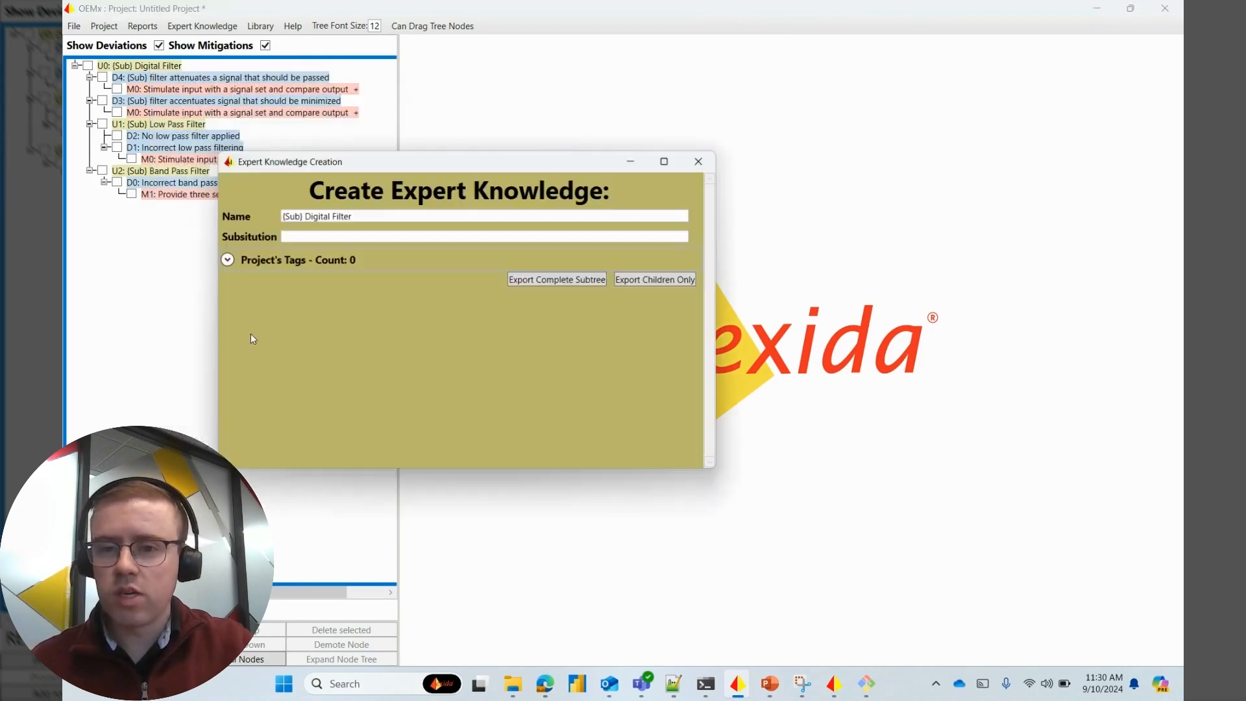
drag(374, 162, 551, 150)
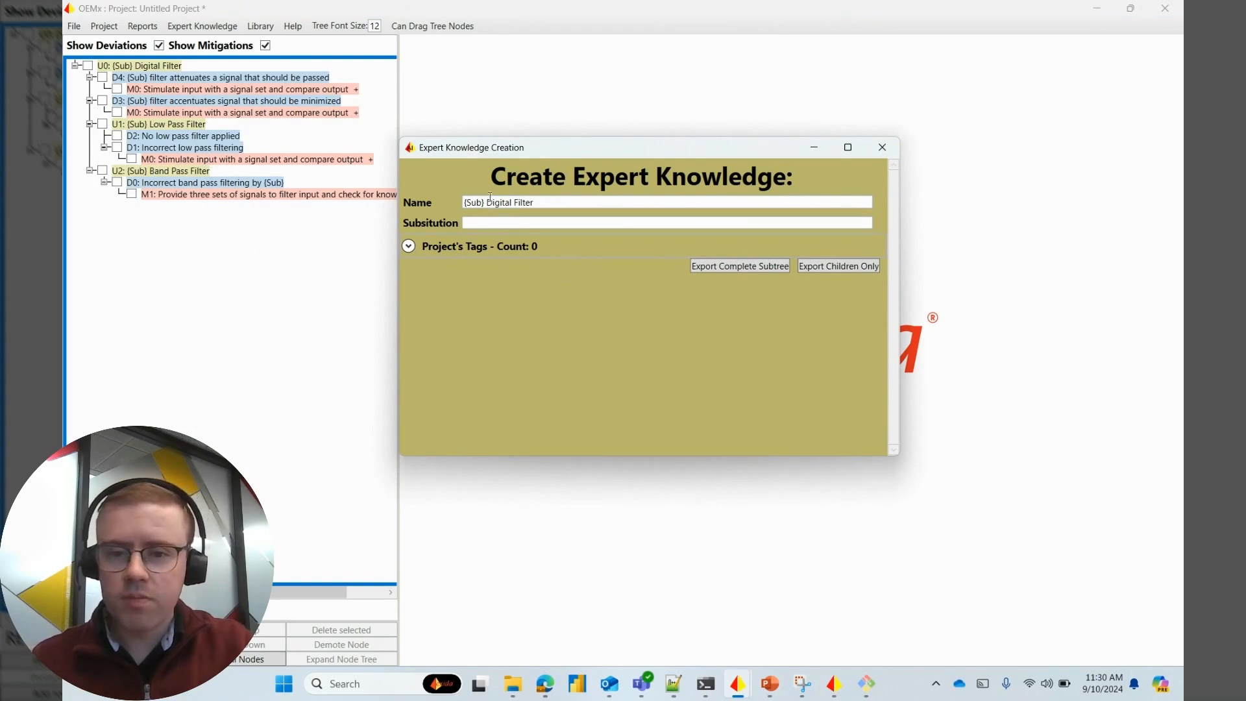
drag(488, 202, 401, 196)
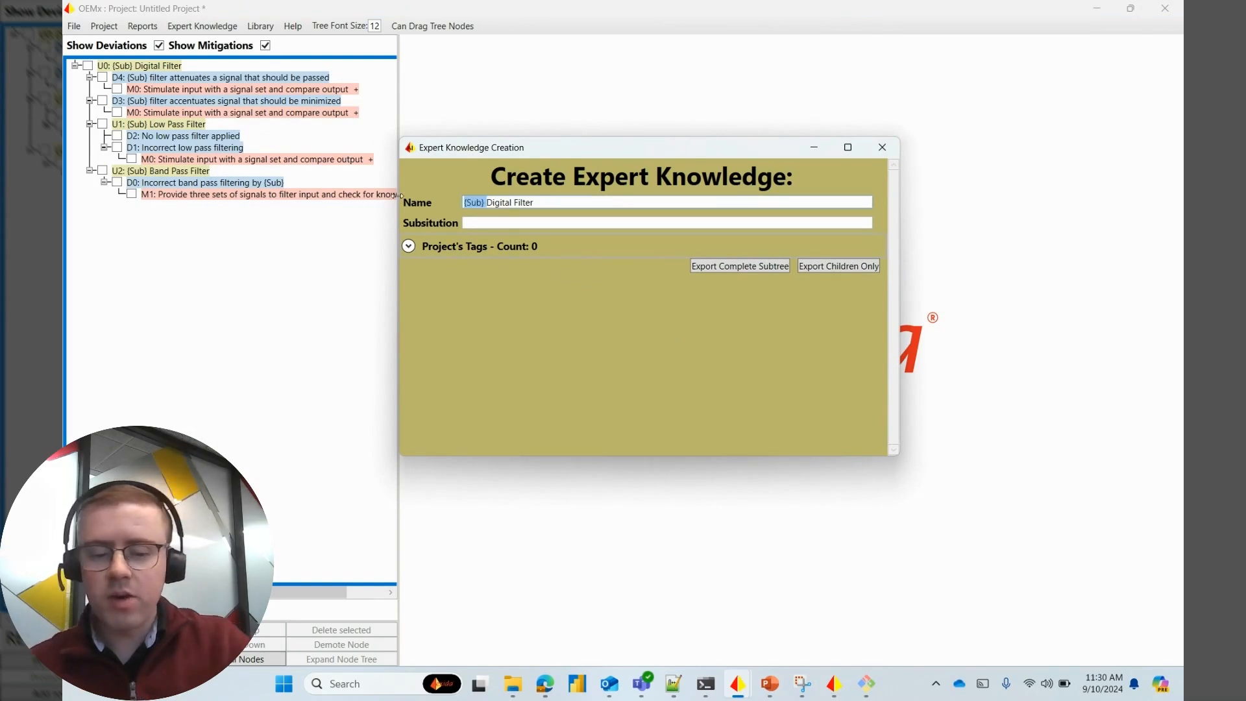
key(BackSpace)
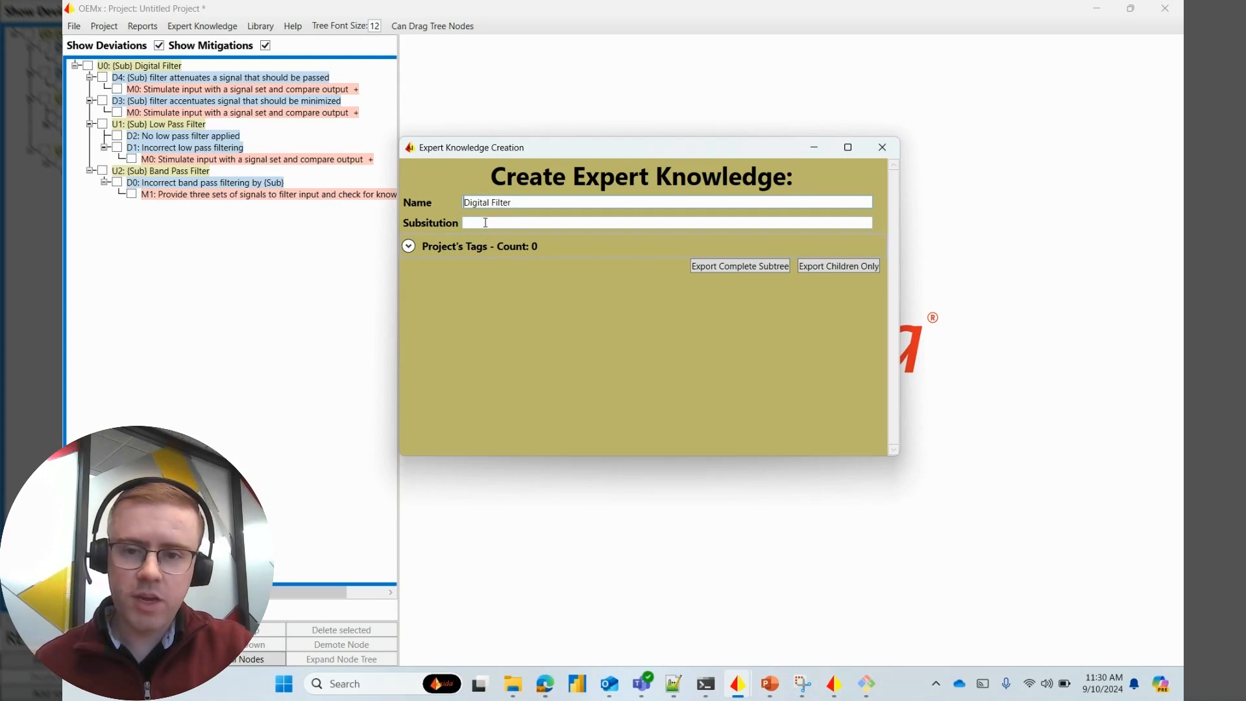
text({Sub})
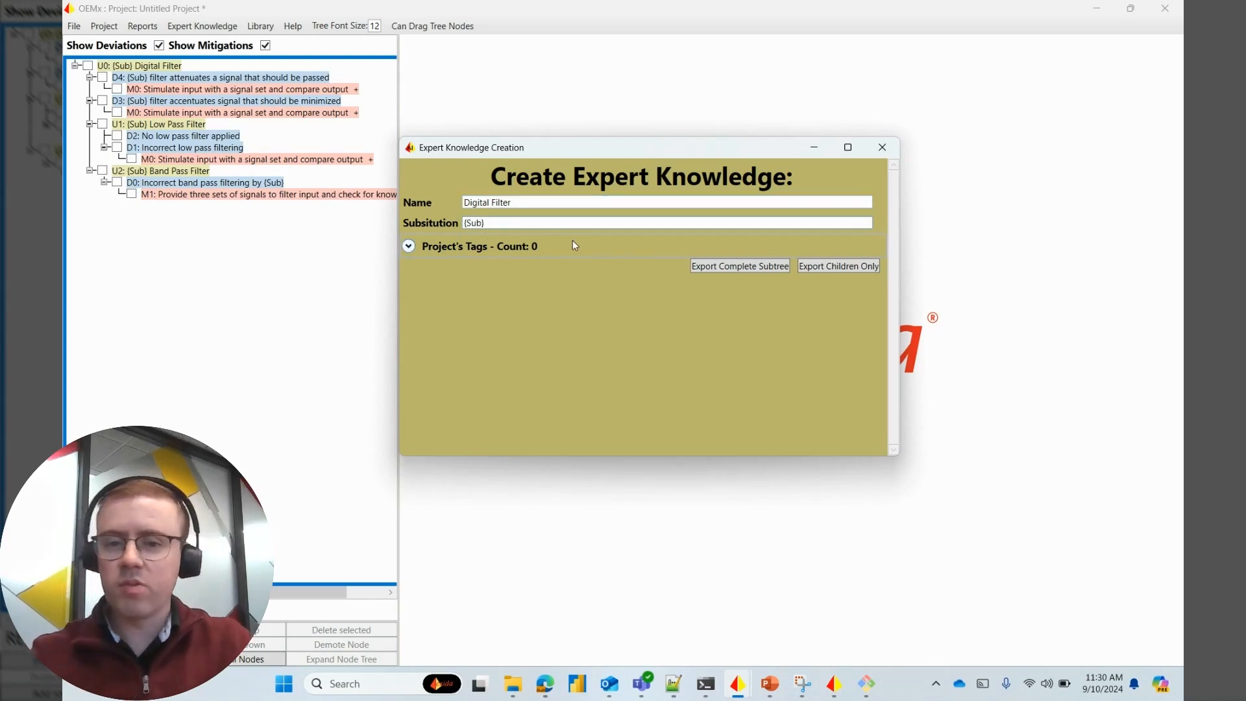
Add the tags "Software" and "Filter" to the Digital Filter expert knowledge.
click(523, 241)
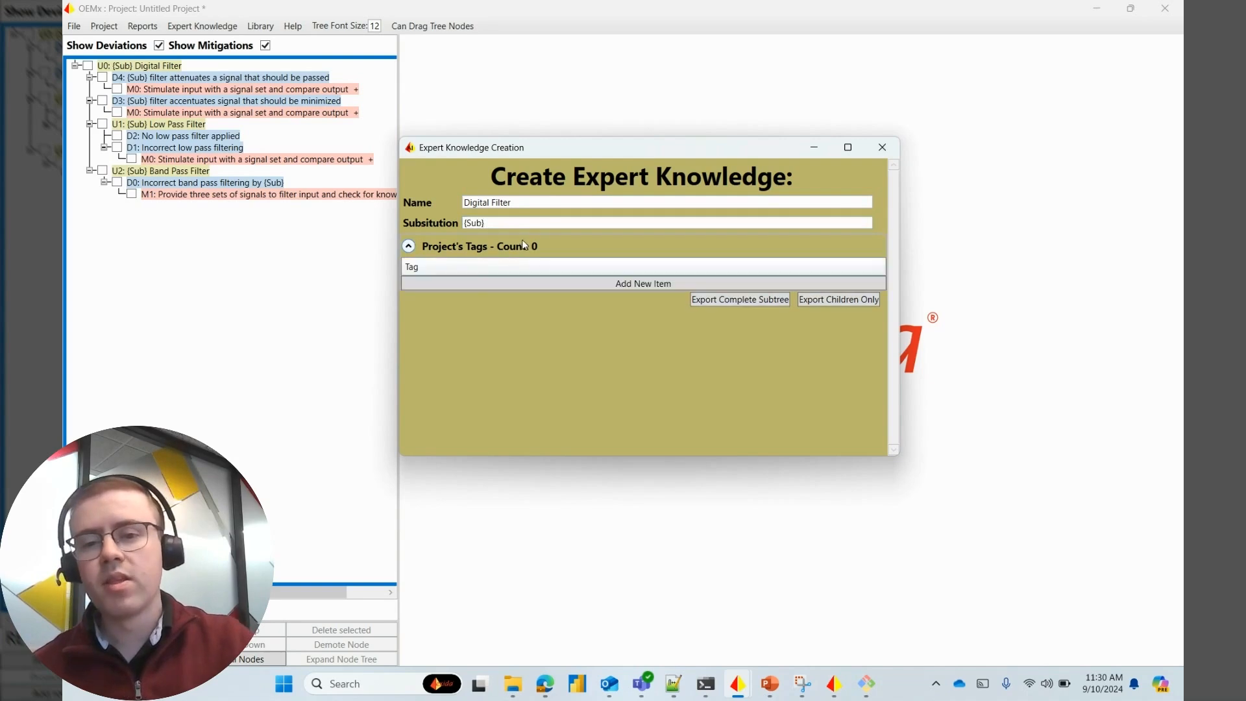
click(480, 284)
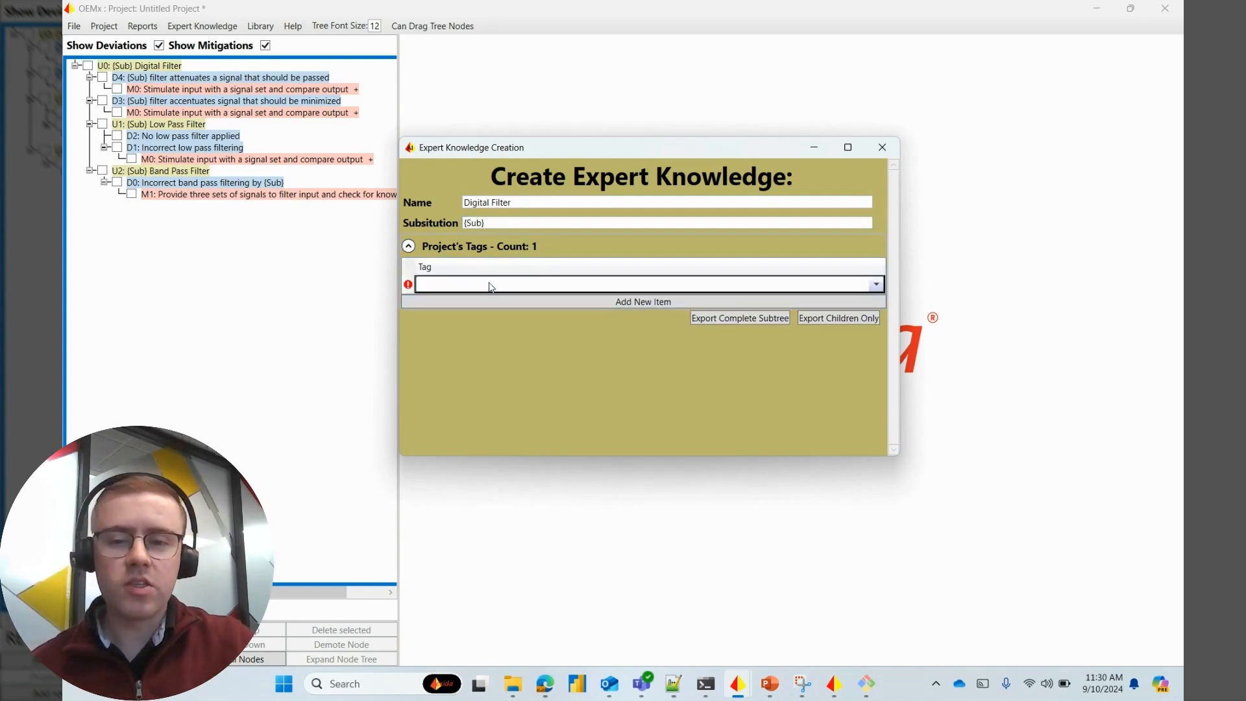
click(485, 285)
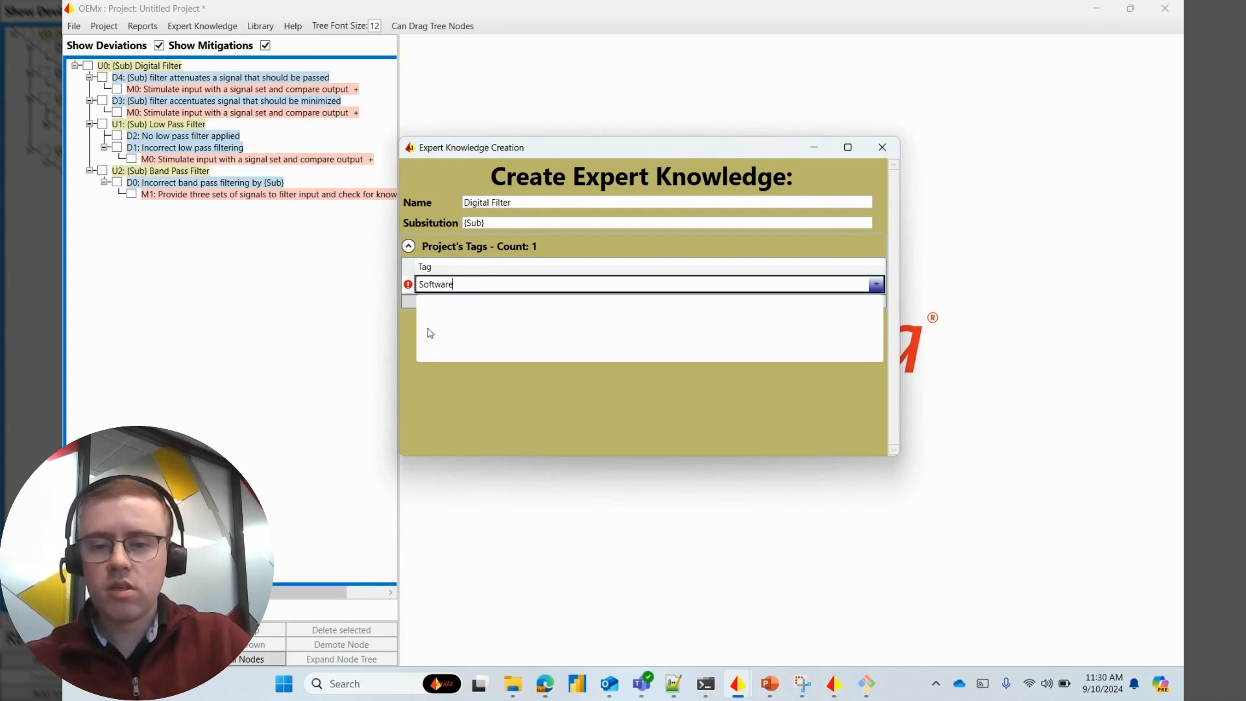
click(531, 403)
click(472, 297)
click(470, 298)
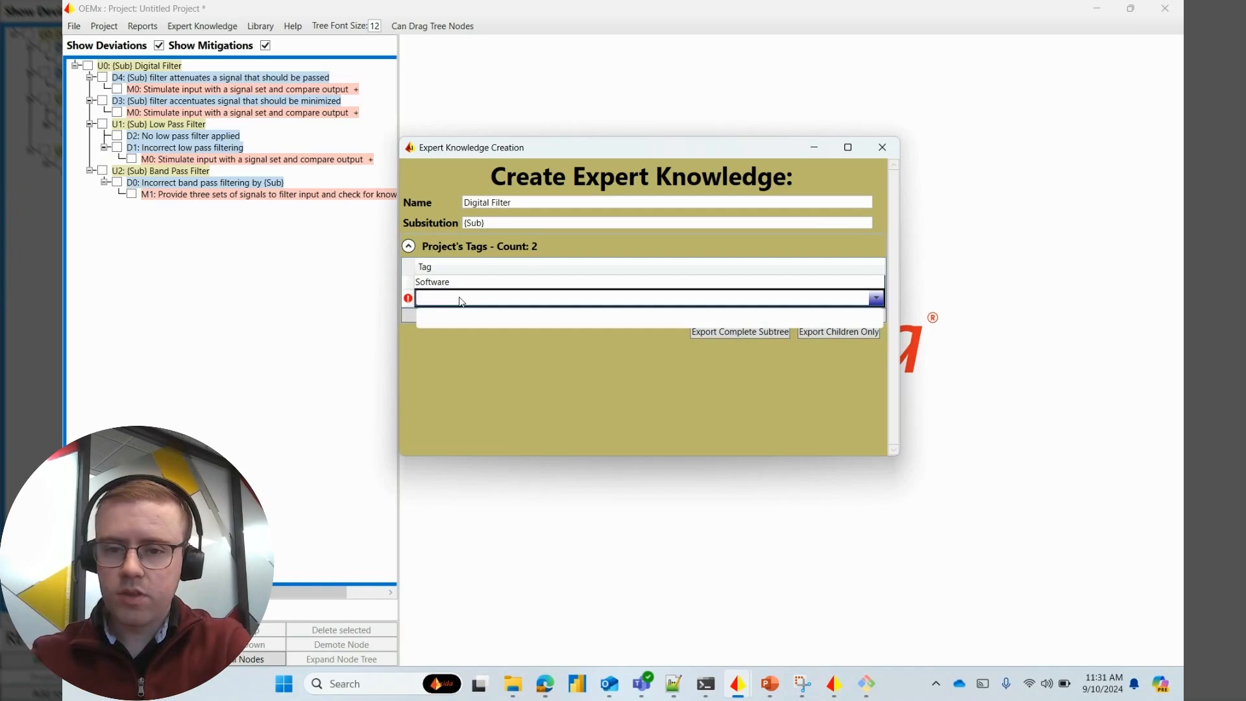
click(498, 360)
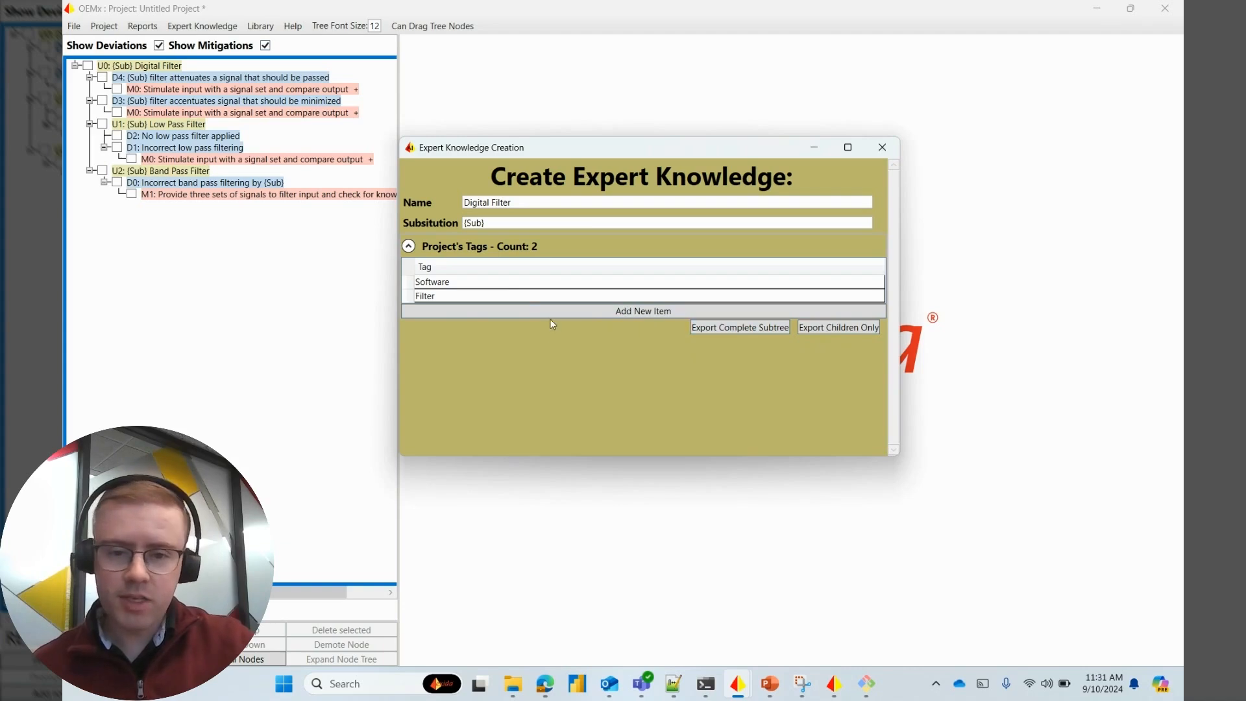
Start exporting the complete Digital Filter subtree, choosing Library V7.1\Templates\Unit\Software as the destination folder.
key(ctrl+s)
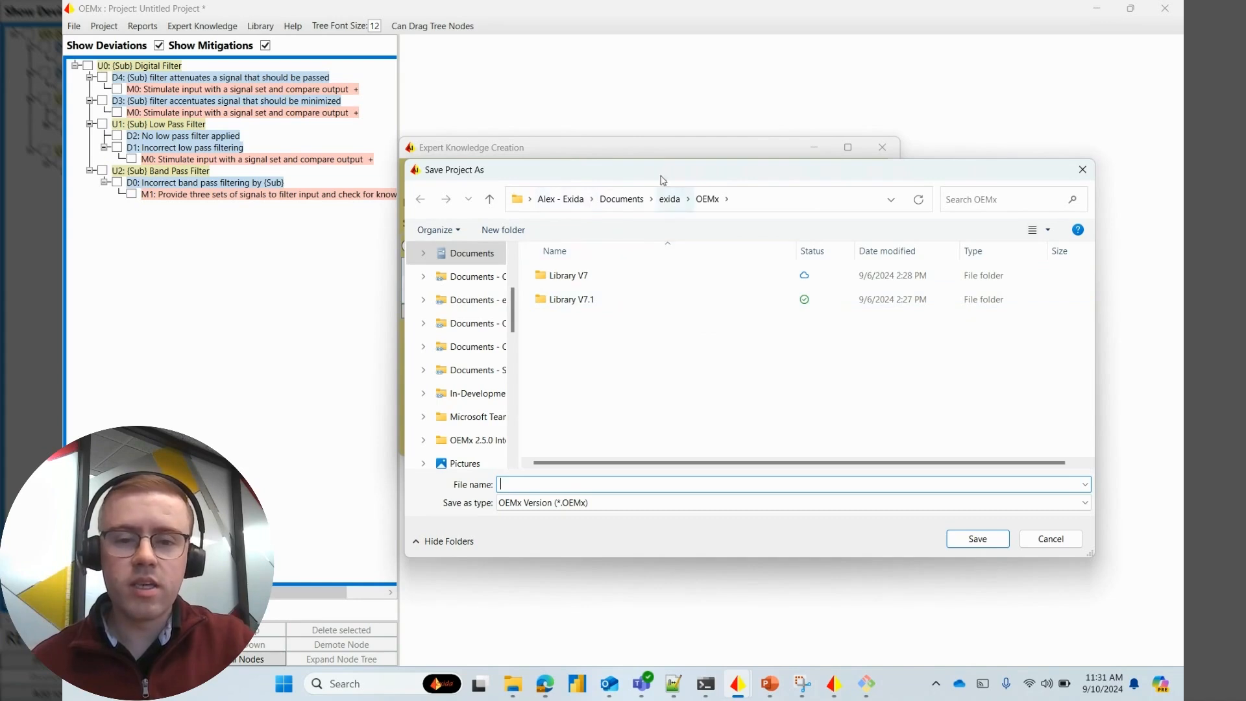
double_click(571, 300)
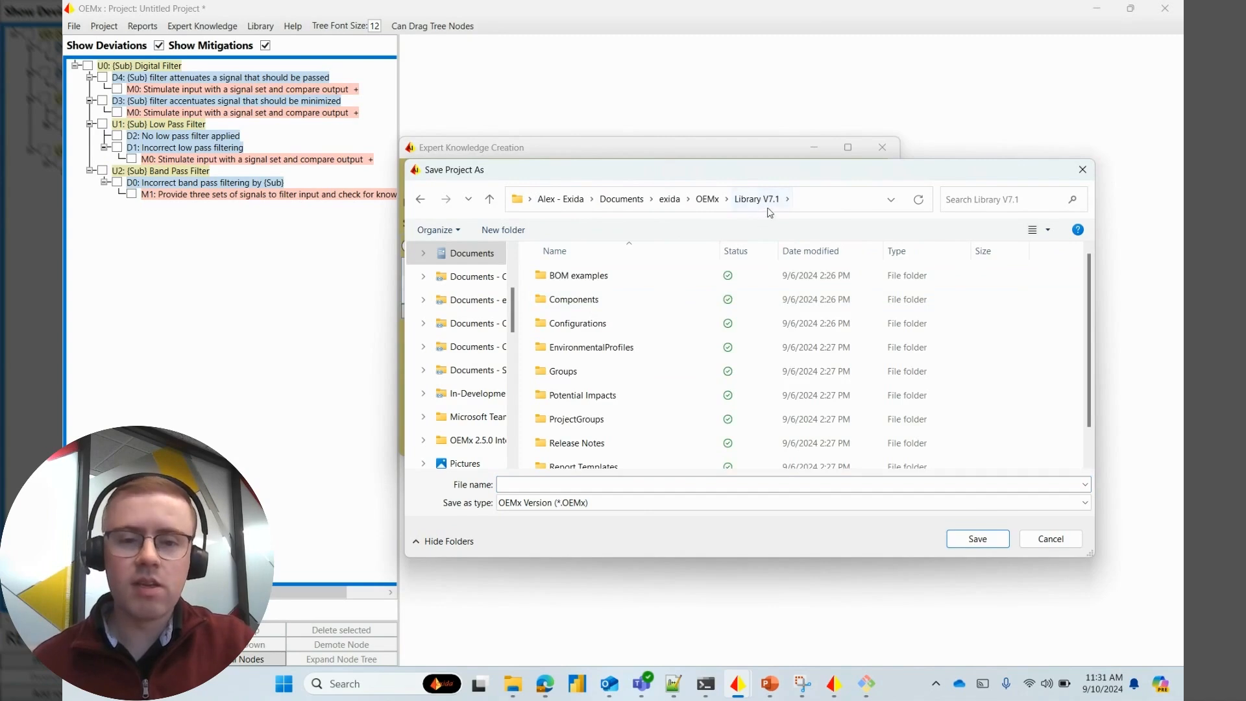
scroll(675, 353, down, 1)
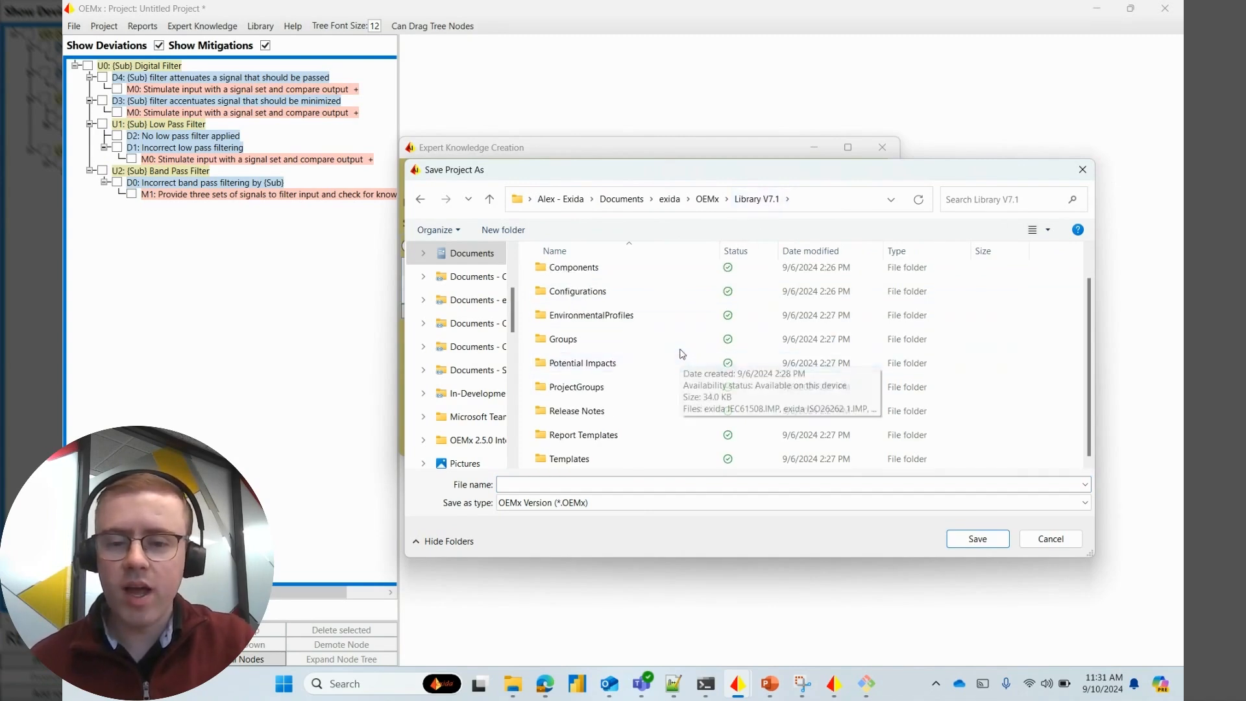
click(606, 460)
double_click(607, 460)
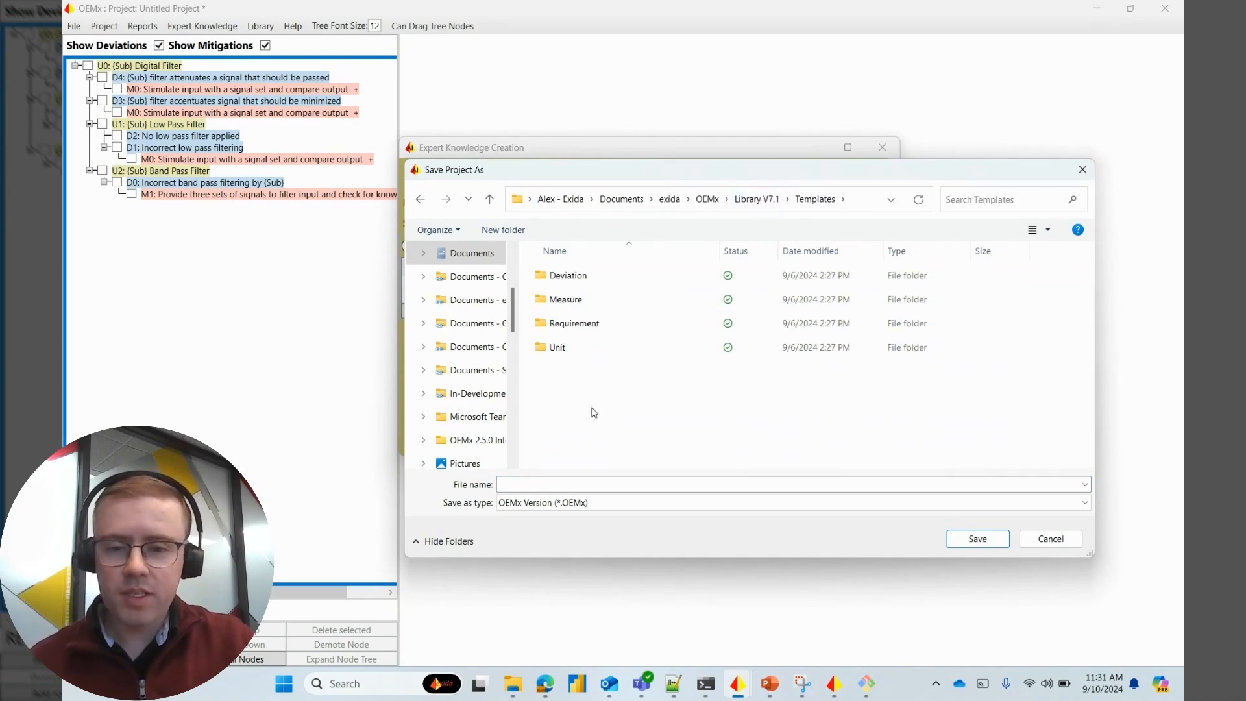
double_click(565, 348)
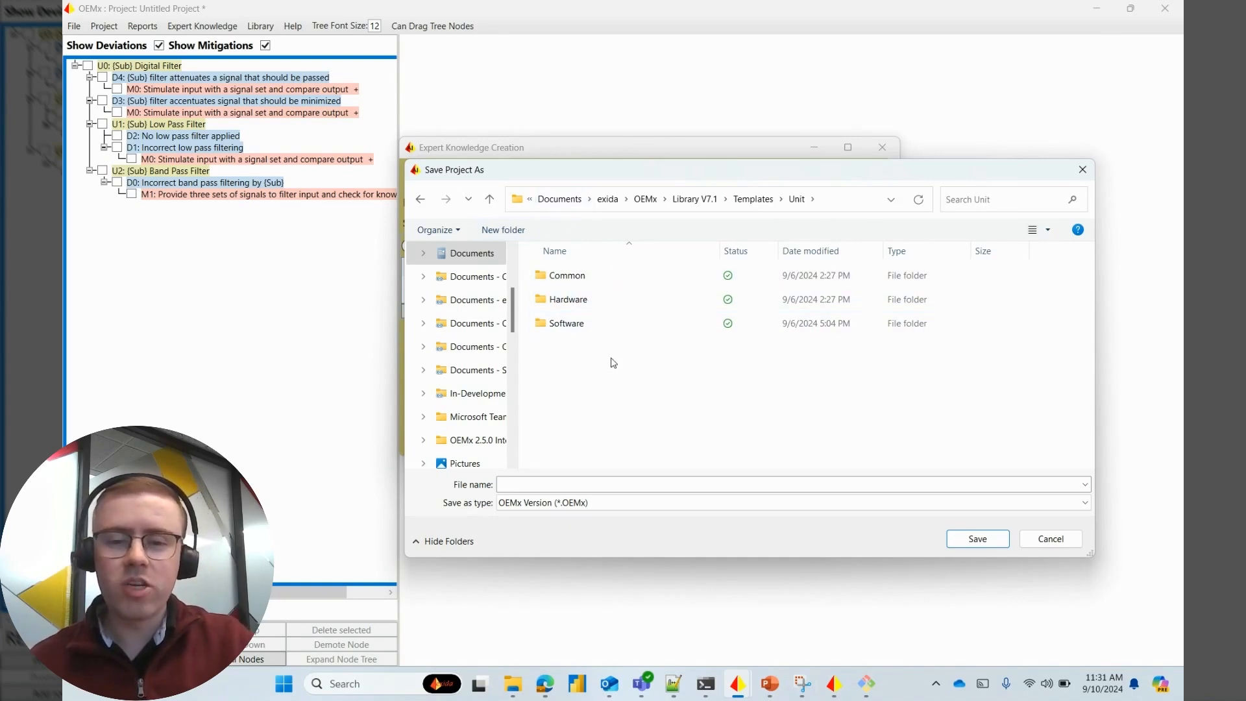
double_click(579, 324)
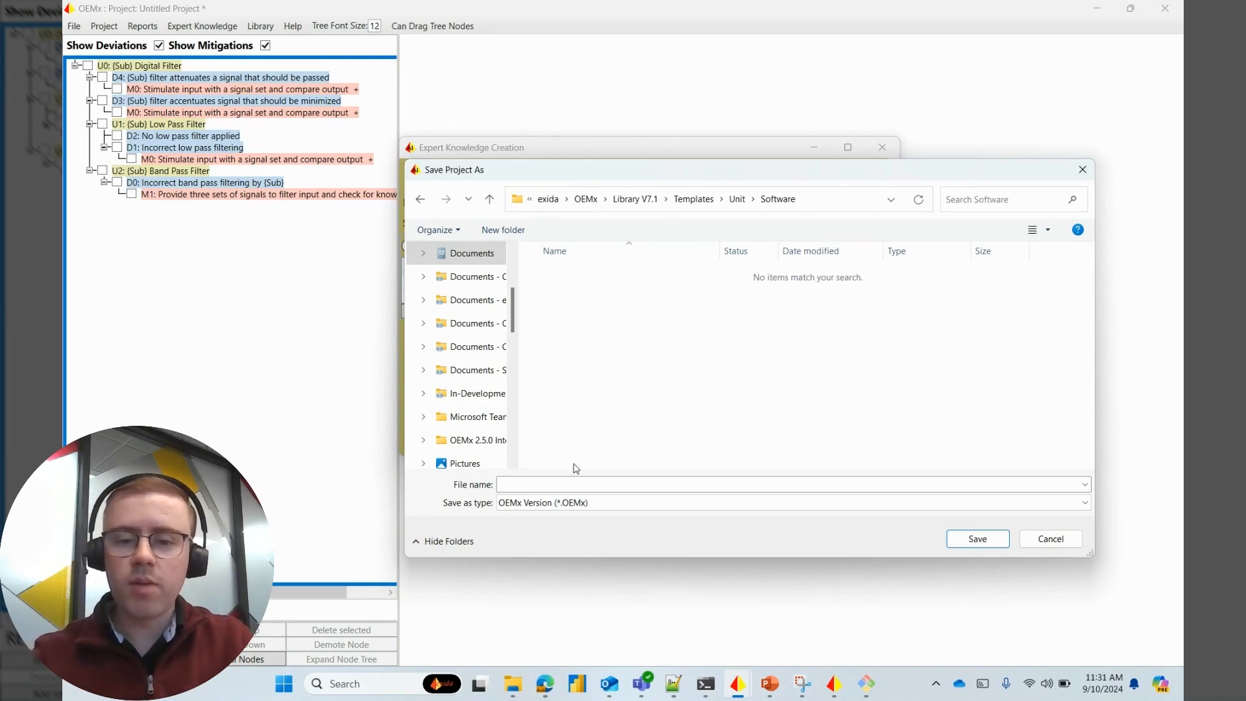
Save the export as "Digital Filter" in the ATEMP Version 2 format.
click(668, 486)
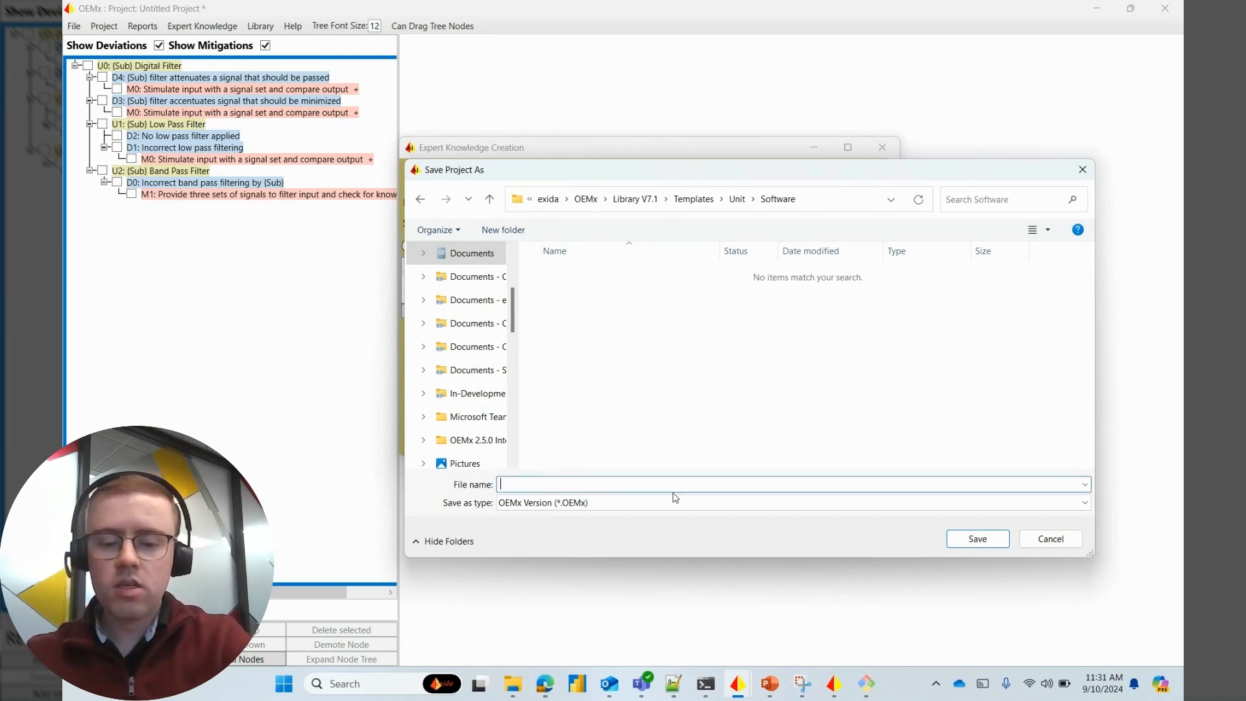
text(Digital )
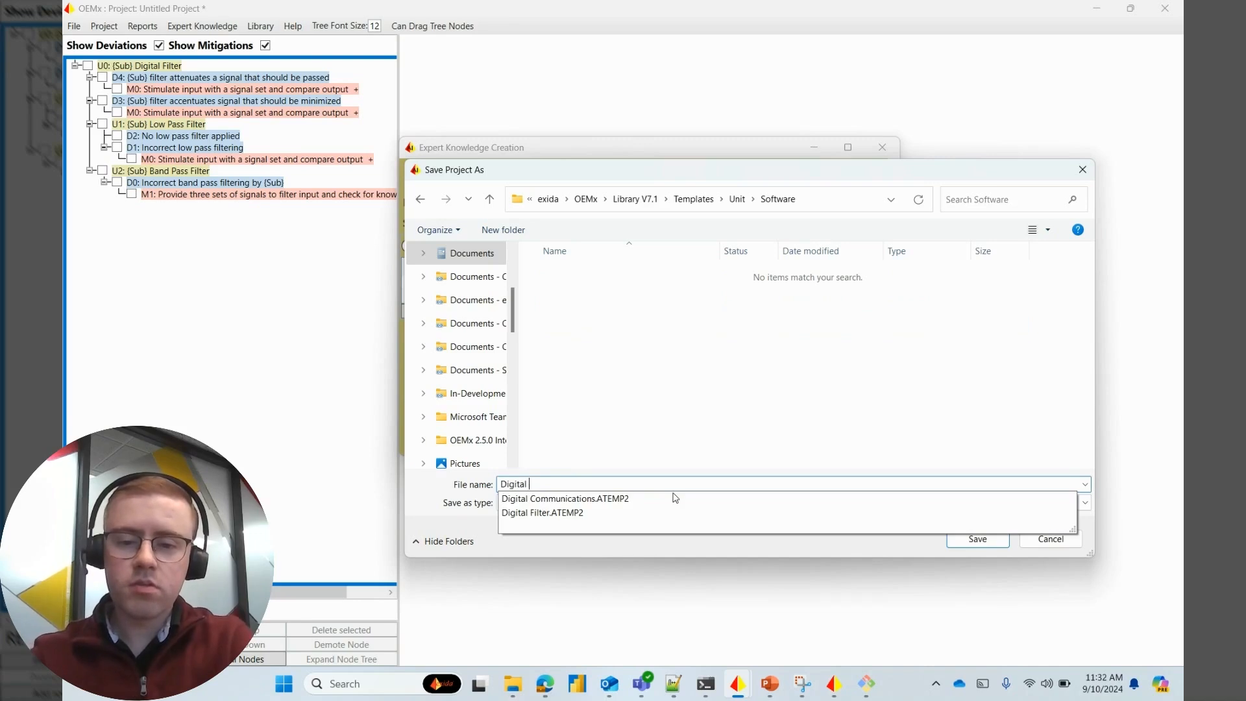
text(Filter)
click(632, 327)
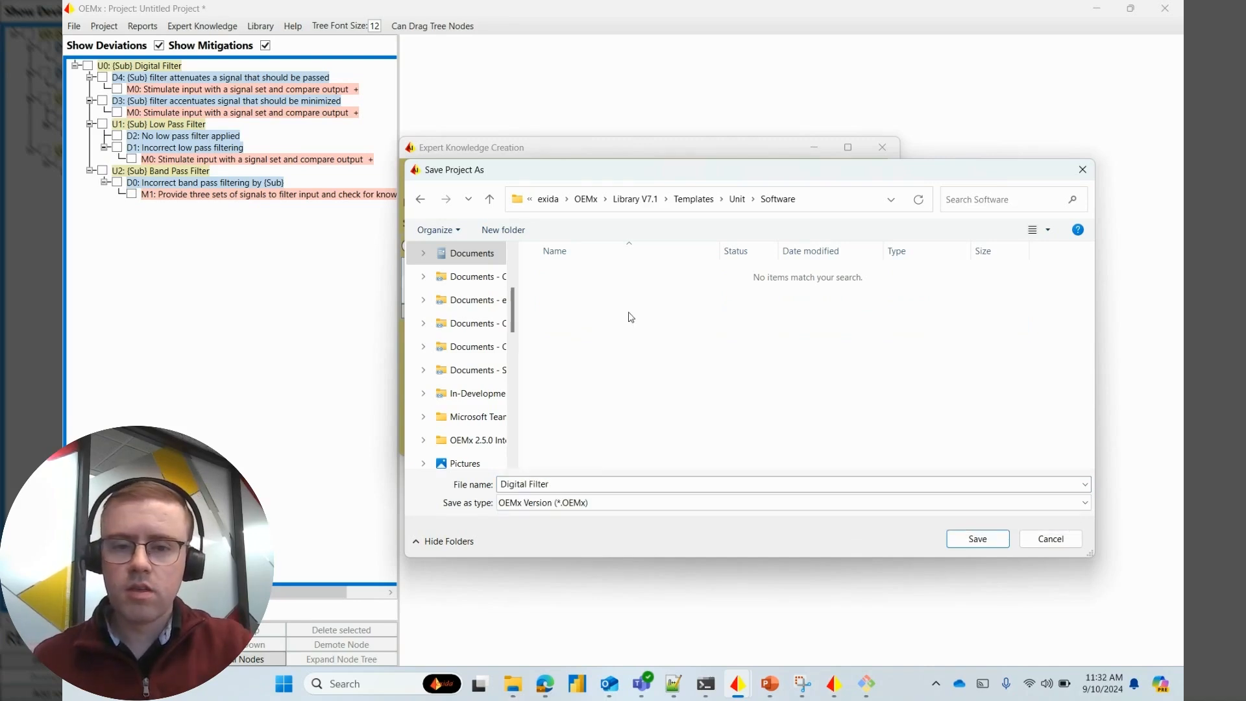
click(599, 504)
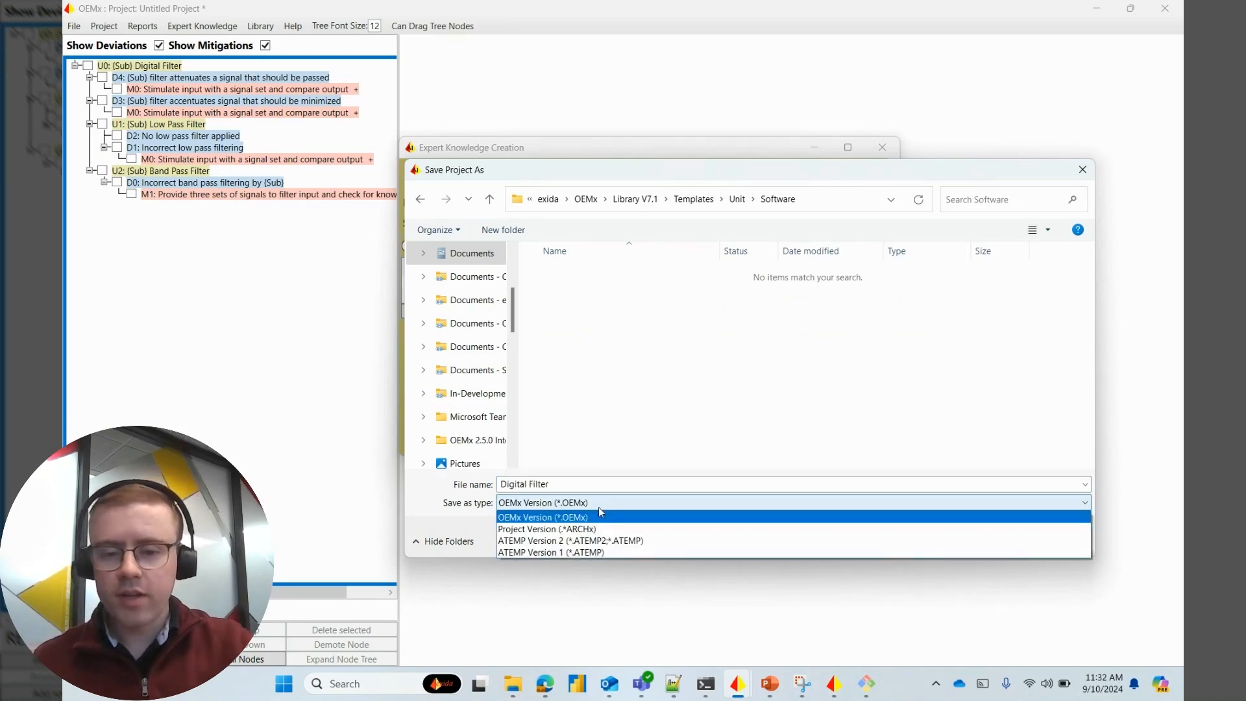
click(590, 542)
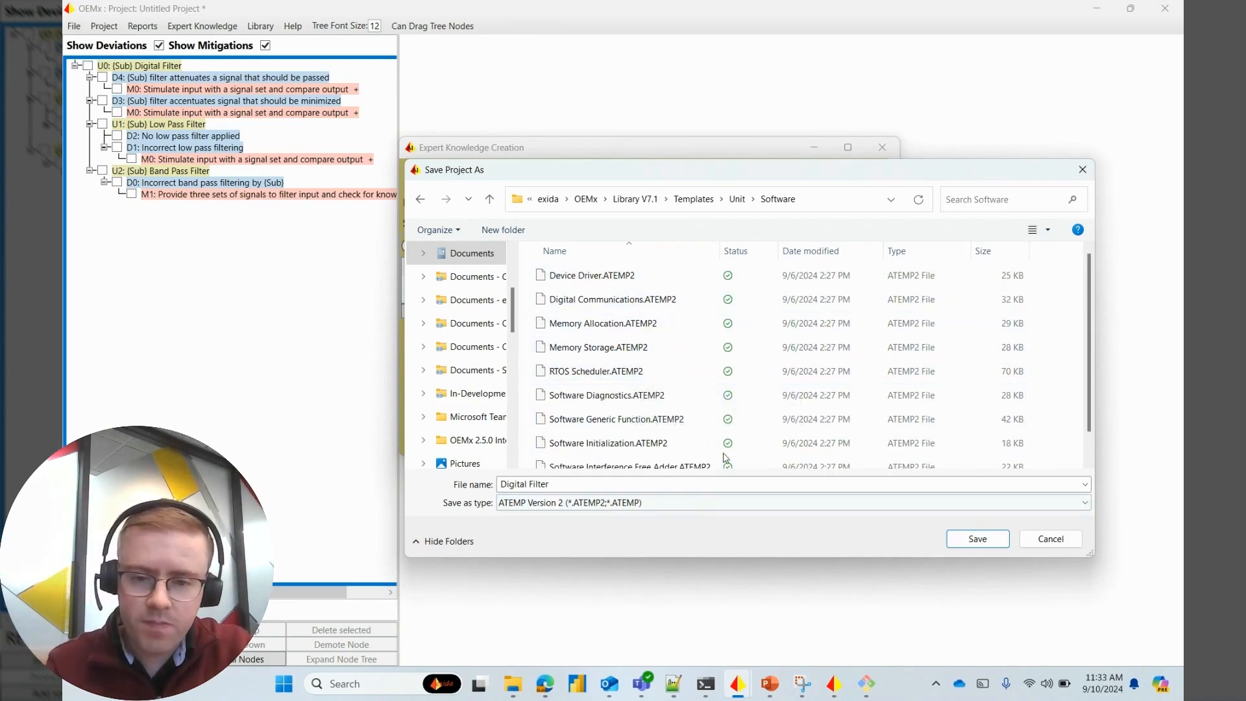
click(983, 539)
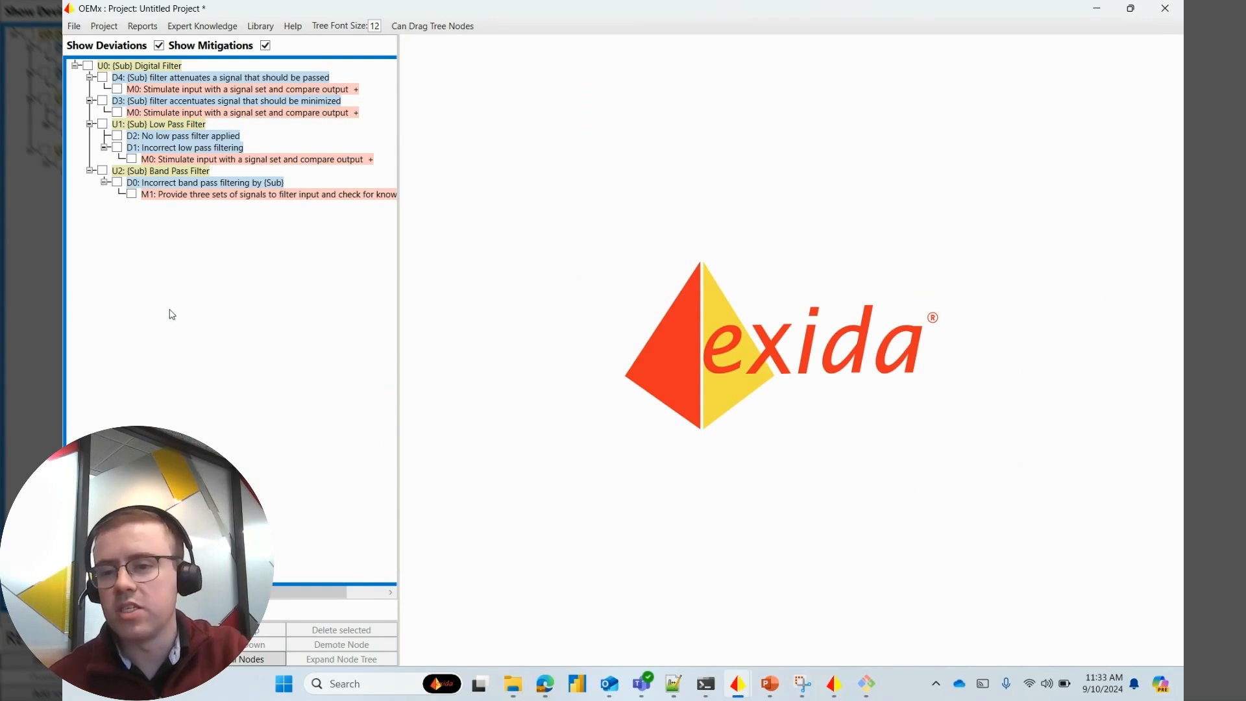
Start loading unit expert knowledge with the unit name "MyFilter" and the Software knowledge "Digital Filter".
right_click(160, 223)
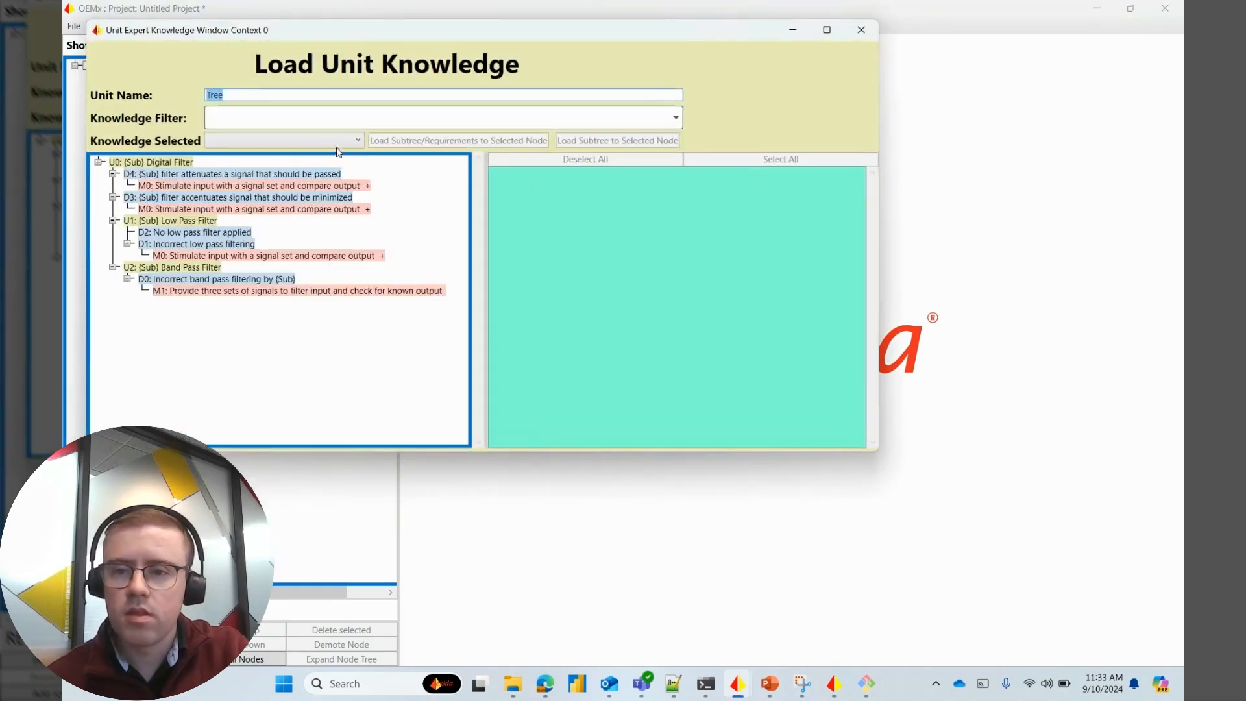
text(MyFilter)
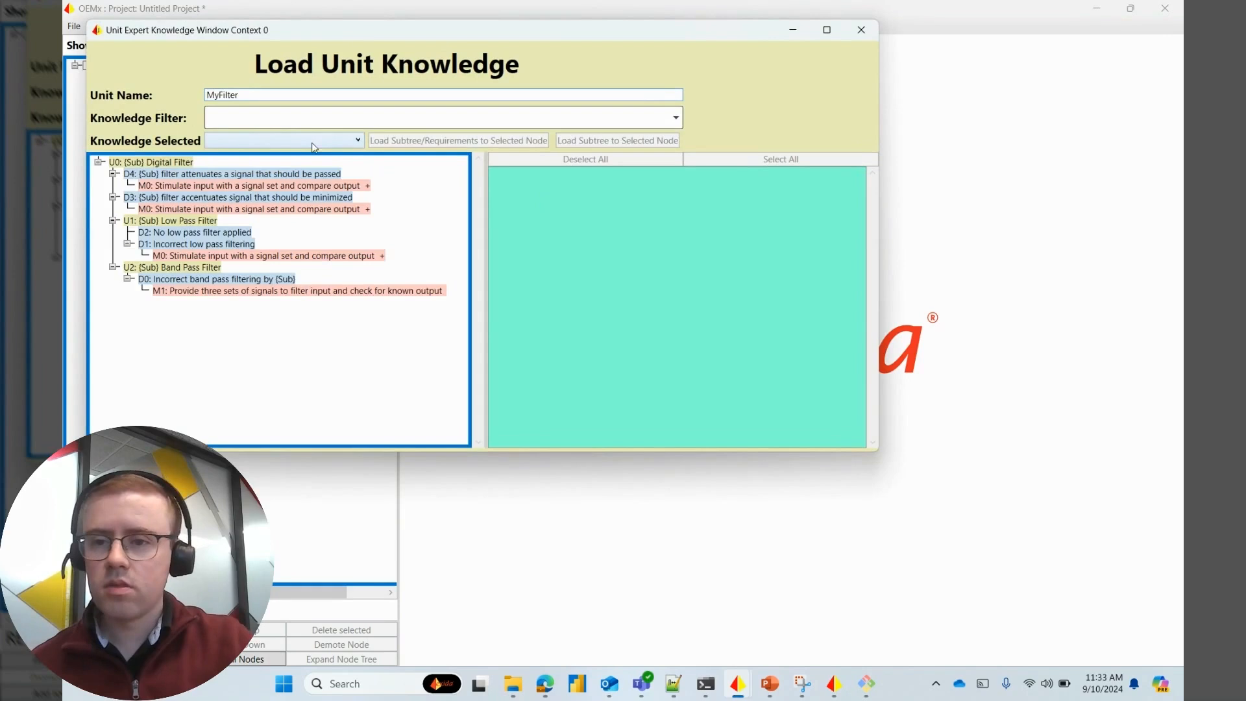
click(314, 147)
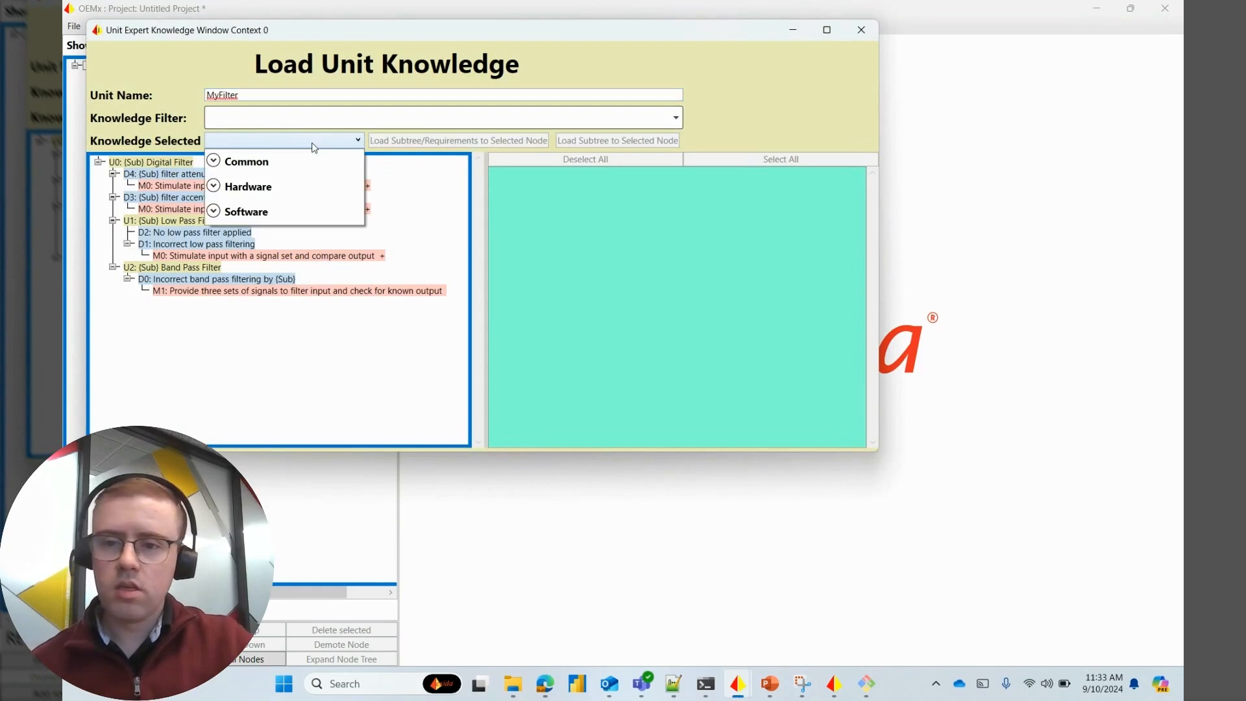
click(213, 210)
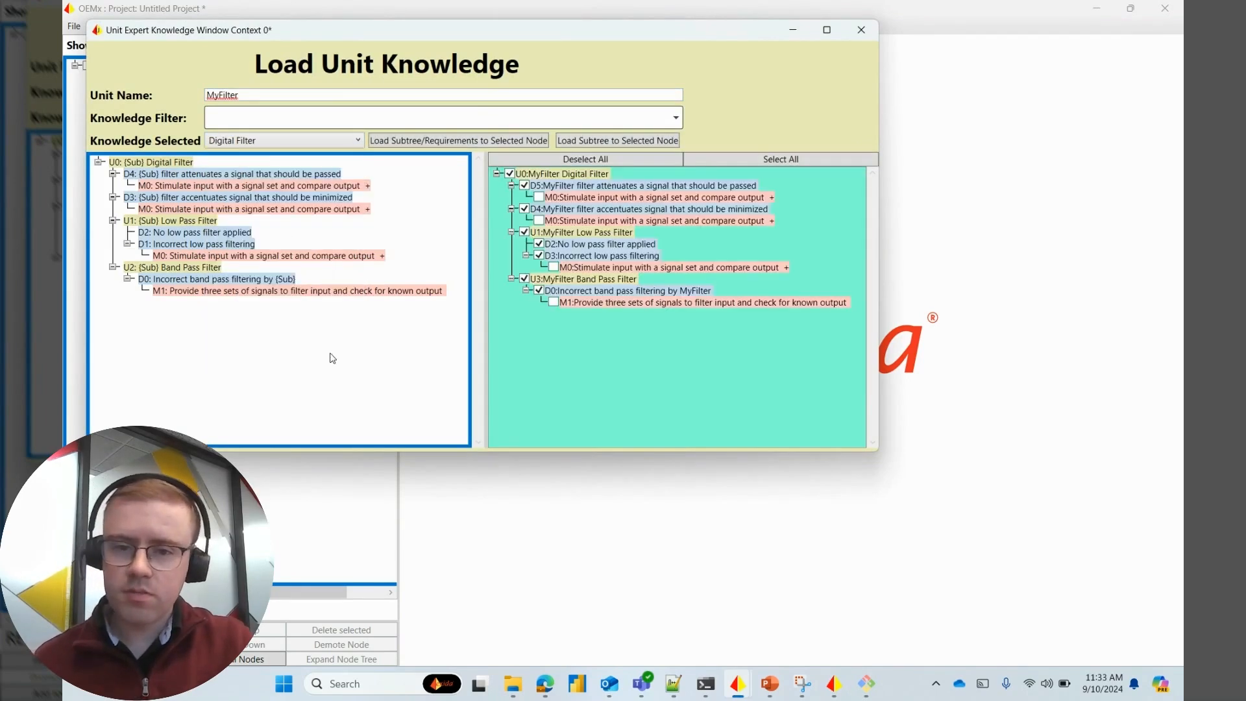
Load the MyFilter Digital Filter subtree with all its deviations and mitigations included into the project tree, and close the knowledge window.
click(779, 159)
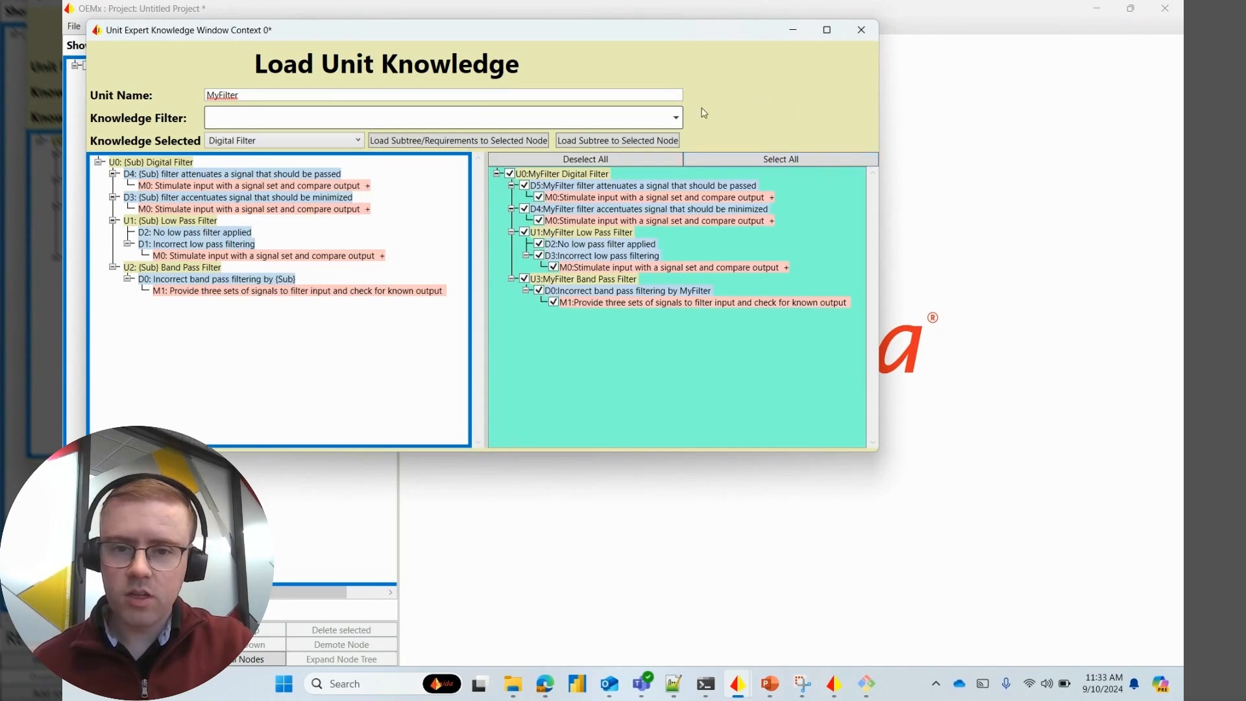
click(617, 141)
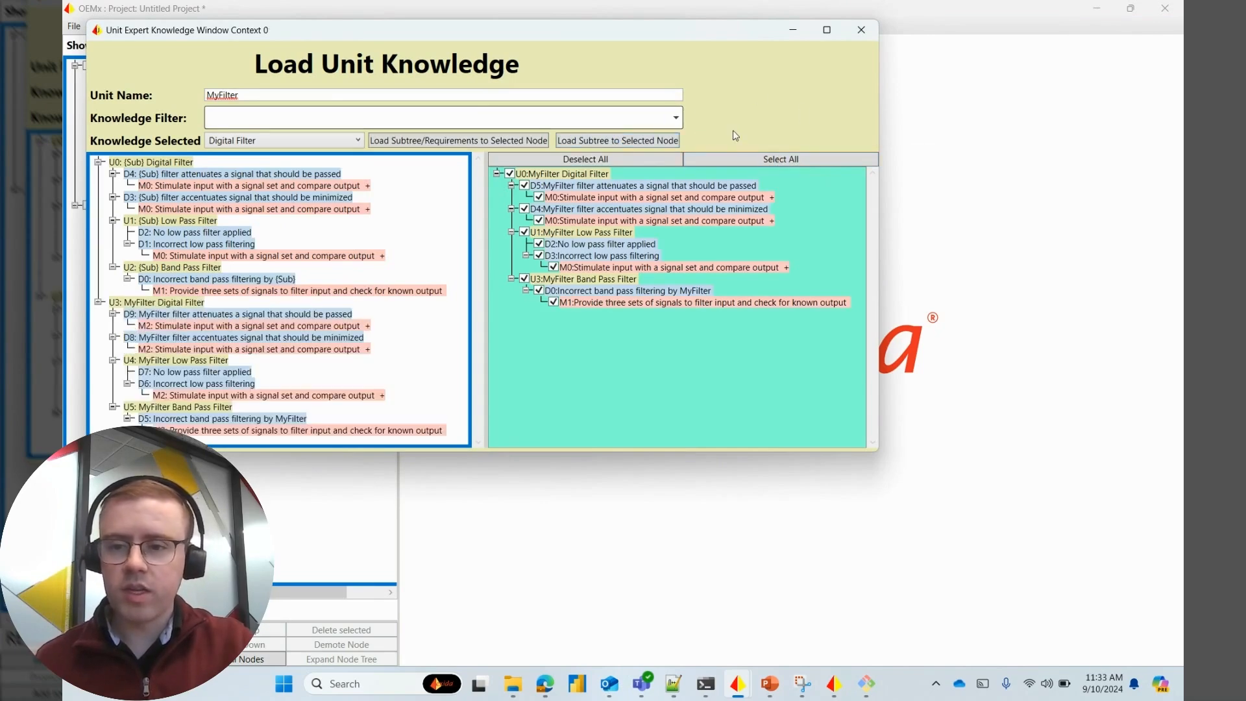
click(860, 30)
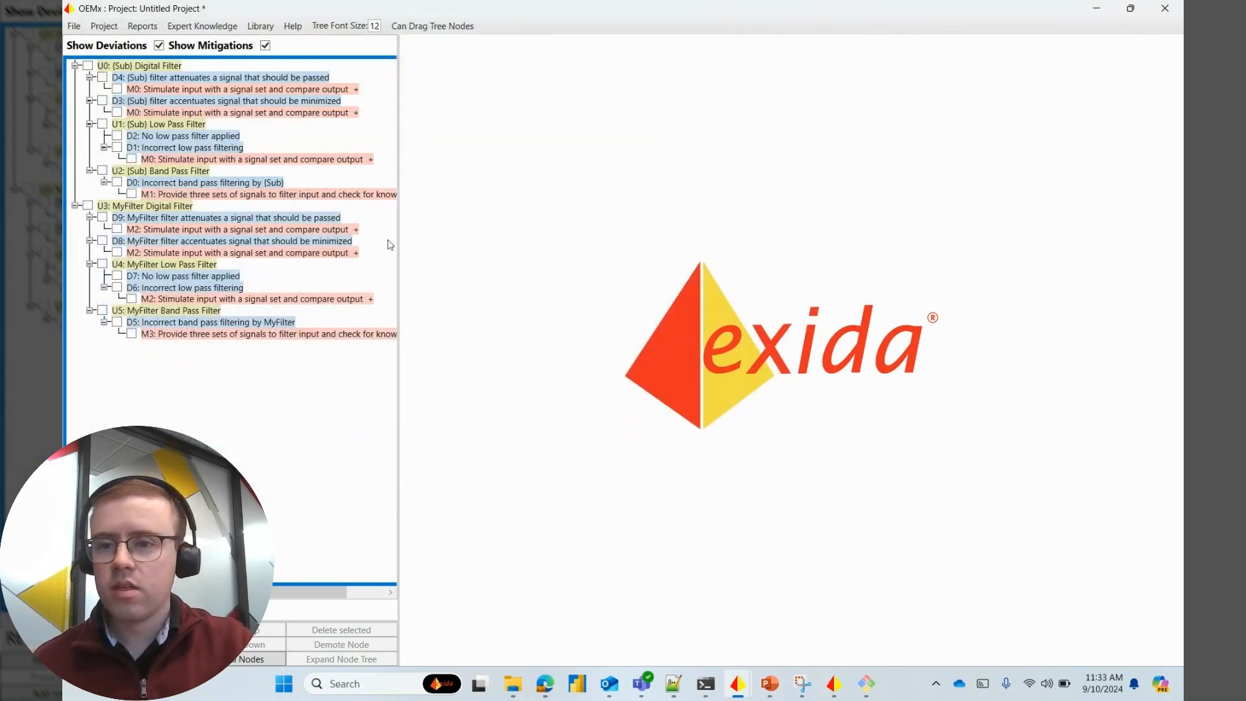